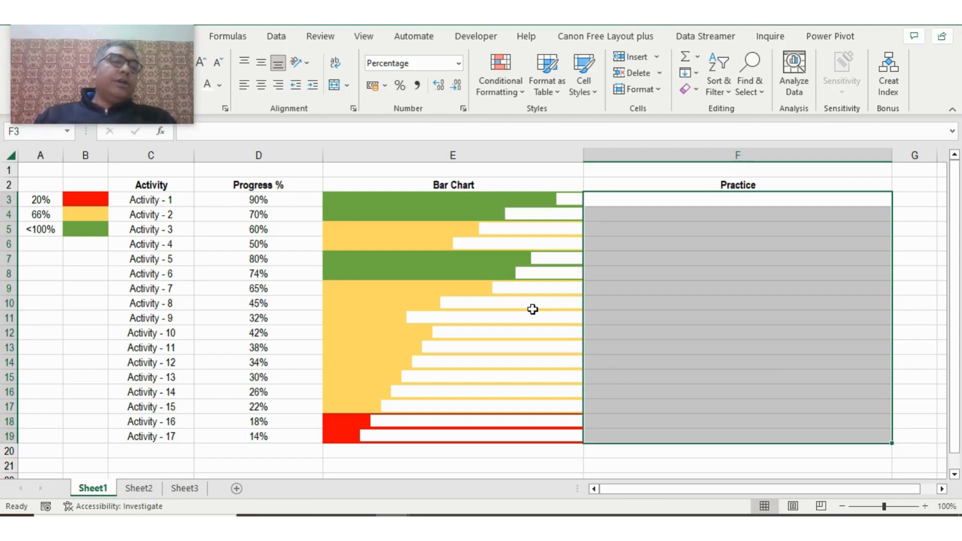
- Review the activity list, the Progress % values, the red, yellow and green threshold key, and the empty Practice column
{"action": "left_click", "coordinate": [168, 200]}
{"action": "left_click", "coordinate": [171, 439]}
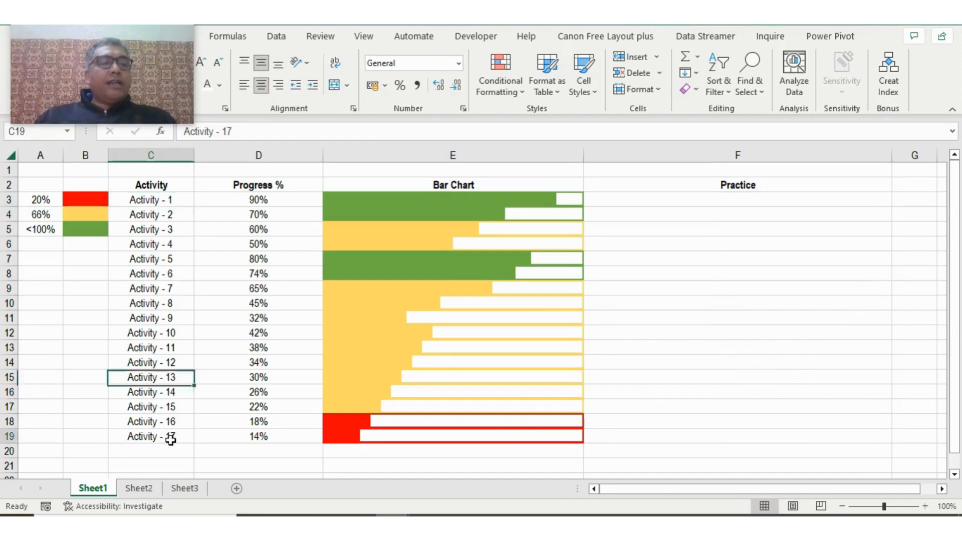
{"action": "left_click_drag", "start_coordinate": [256, 198], "coordinate": [262, 433]}
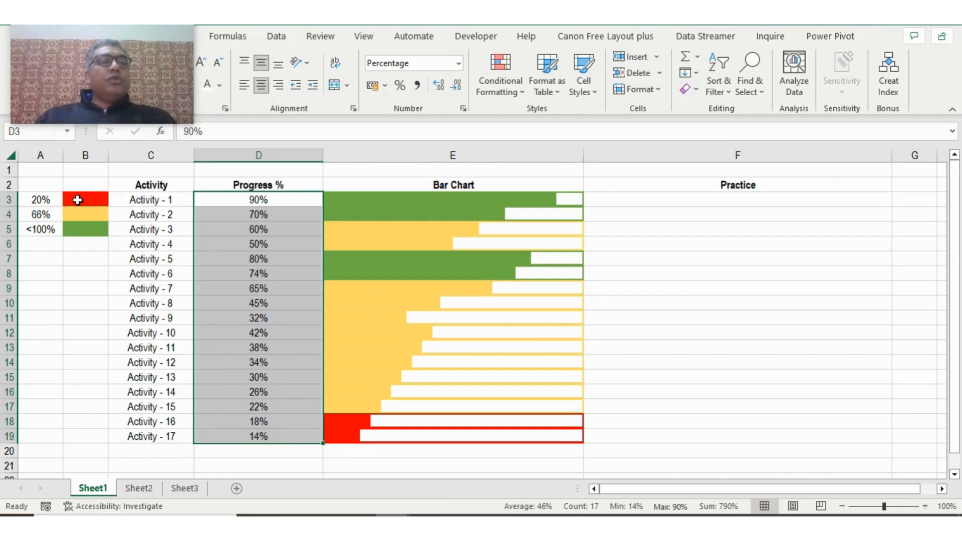
{"action": "left_click", "coordinate": [78, 200]}
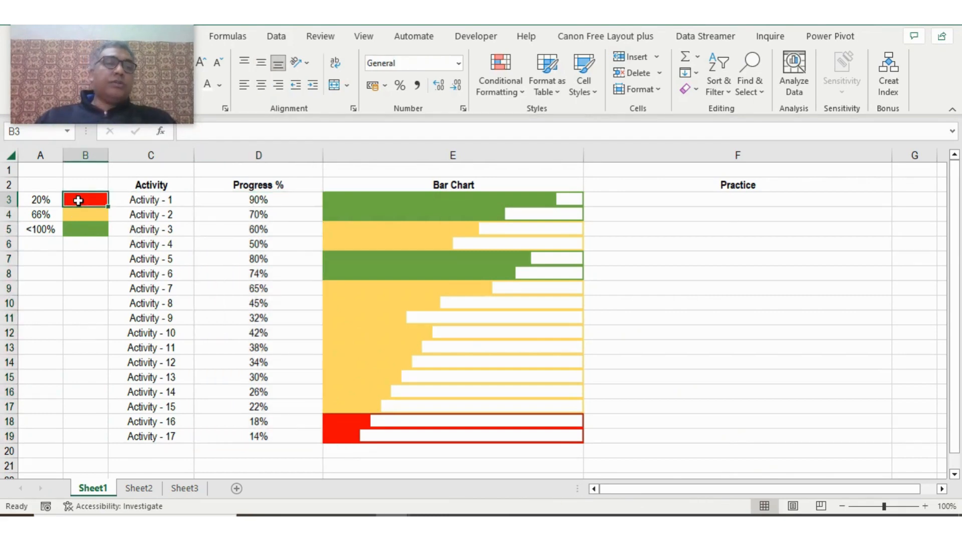
{"action": "left_click", "coordinate": [81, 212]}
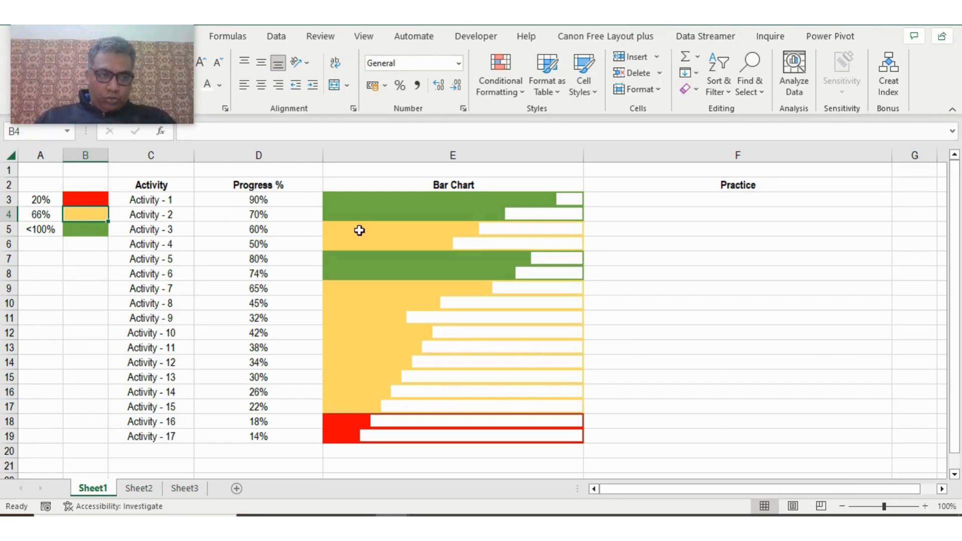
{"action": "left_click", "coordinate": [74, 225]}
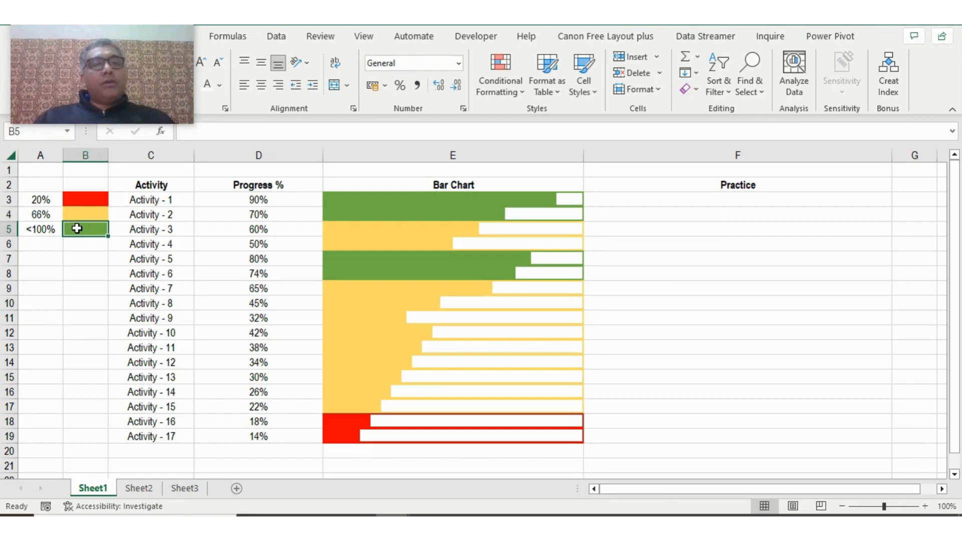
{"action": "left_click_drag", "start_coordinate": [80, 198], "coordinate": [82, 236]}
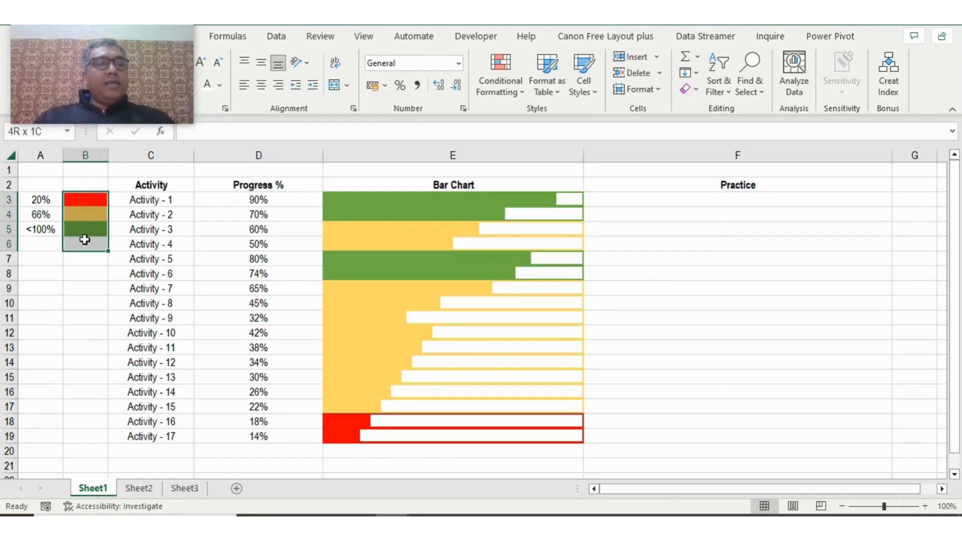
{"action": "left_click", "coordinate": [692, 198]}
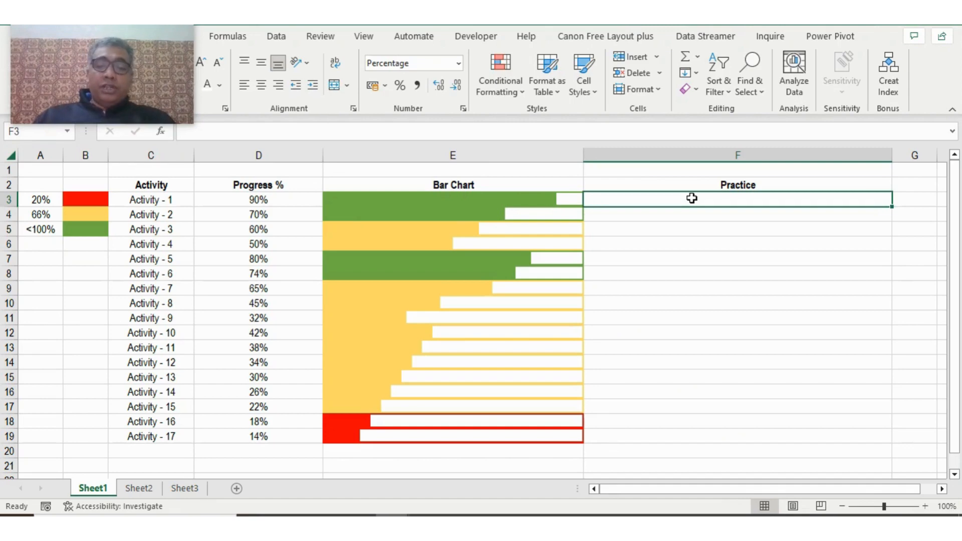
{"action": "left_click", "coordinate": [270, 304]}
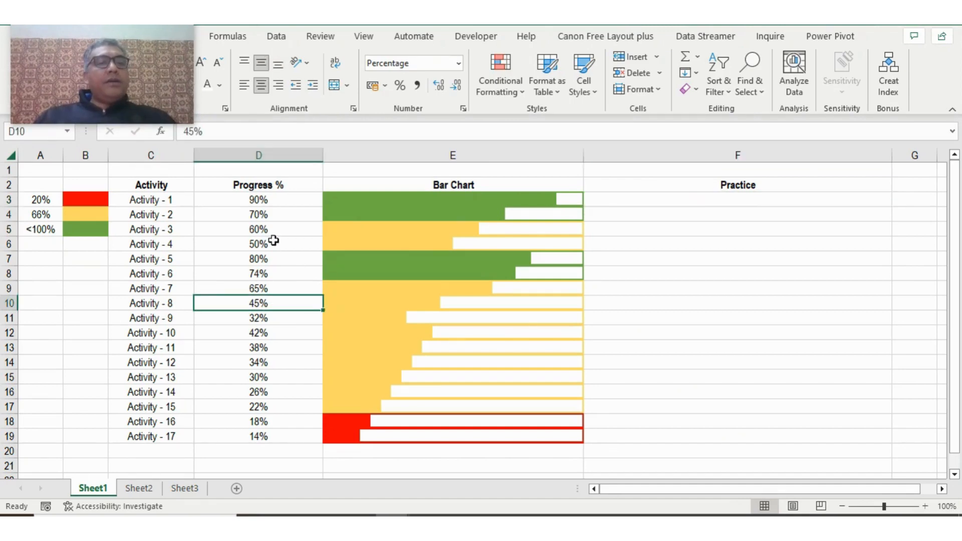
{"action": "left_click", "coordinate": [274, 215]}
{"action": "left_click_drag", "start_coordinate": [274, 216], "coordinate": [269, 358]}
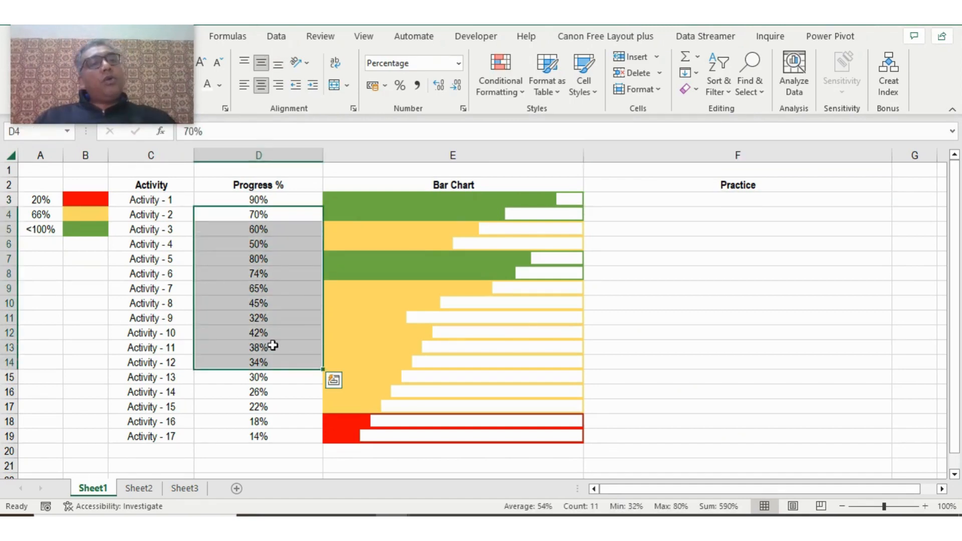
- Set the progress of Activity - 11 to 46% and check its bar in the Bar Chart column
{"action": "left_click", "coordinate": [272, 345]}
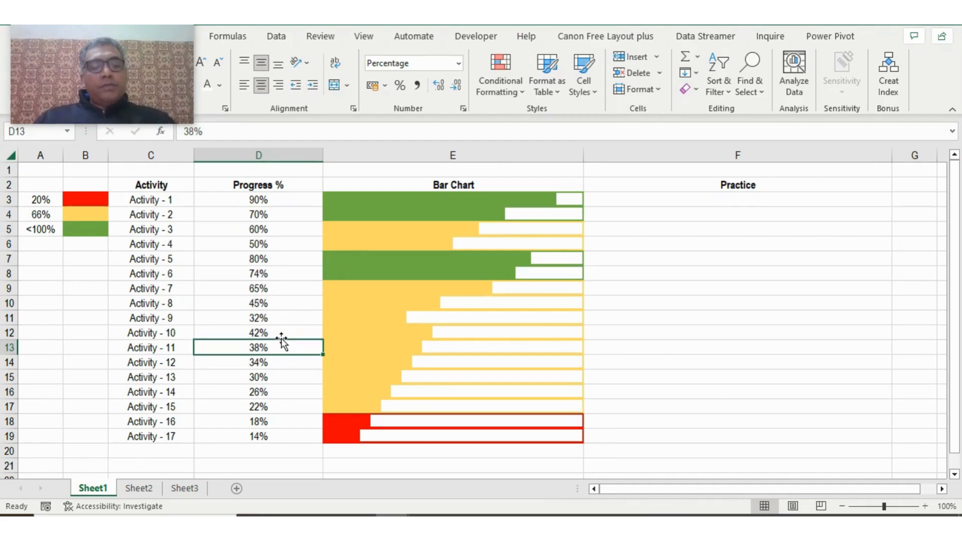
{"action": "type", "text": "4"}
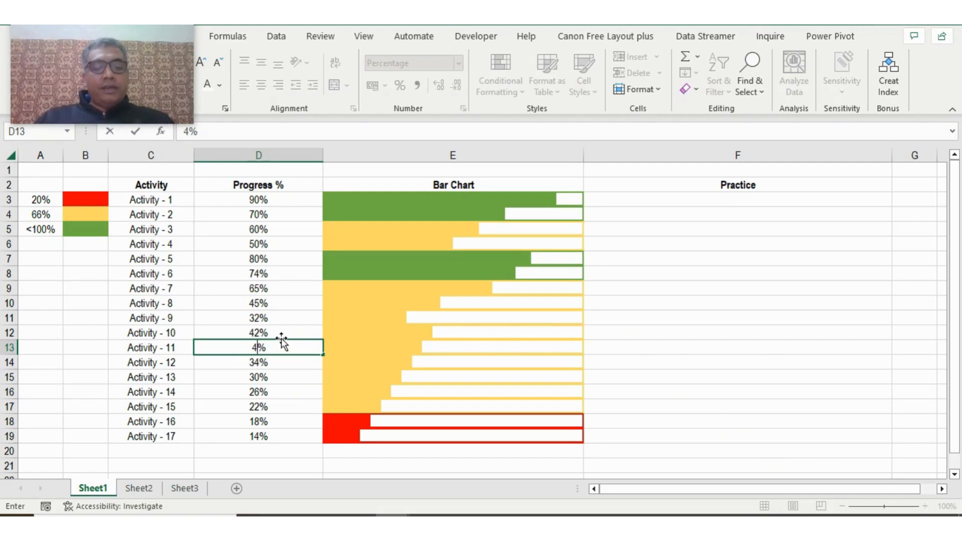
{"action": "key", "text": "Escape"}
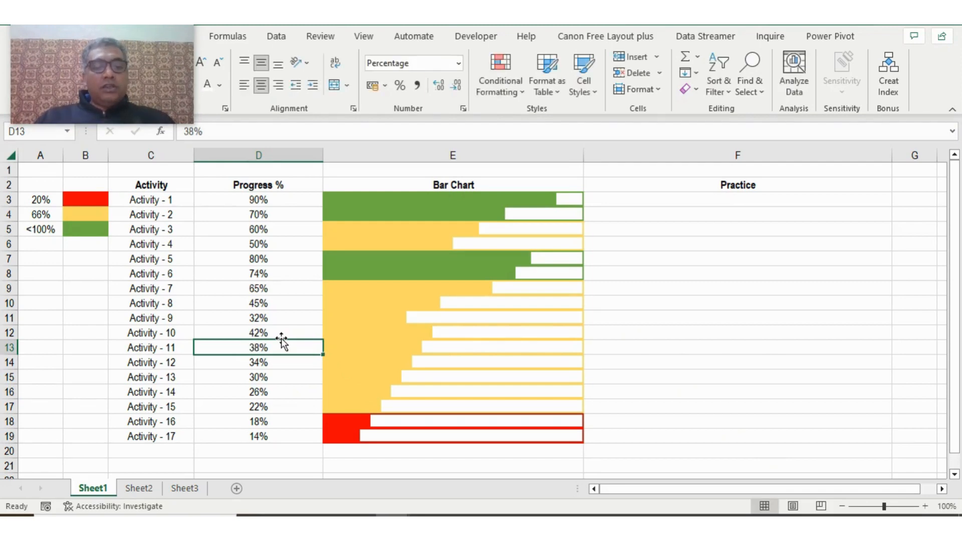
{"action": "type", "text": "46"}
{"action": "left_click", "coordinate": [284, 403]}
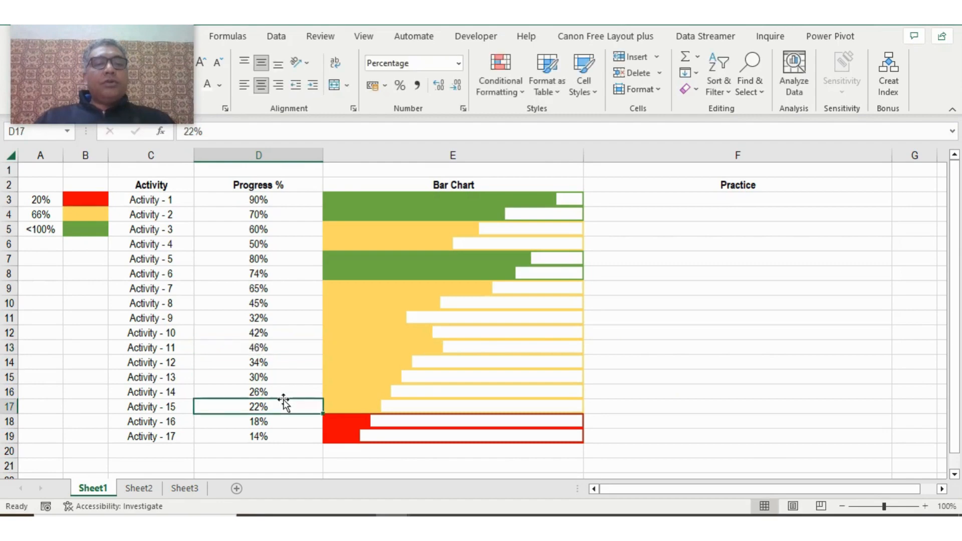
{"action": "left_click", "coordinate": [277, 347]}
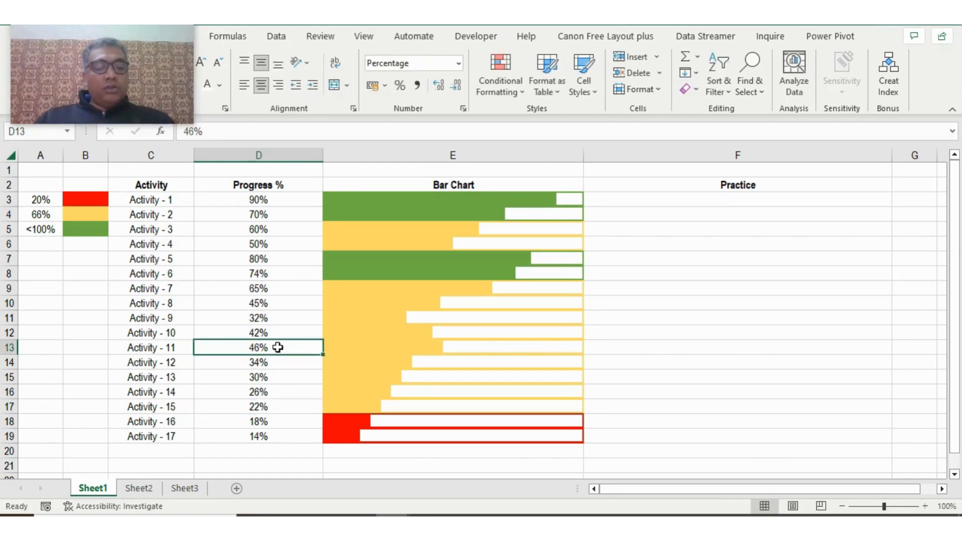
- Set the progress of Activity - 8 to 14% and check its bar in the Bar Chart column
{"action": "left_click", "coordinate": [266, 391]}
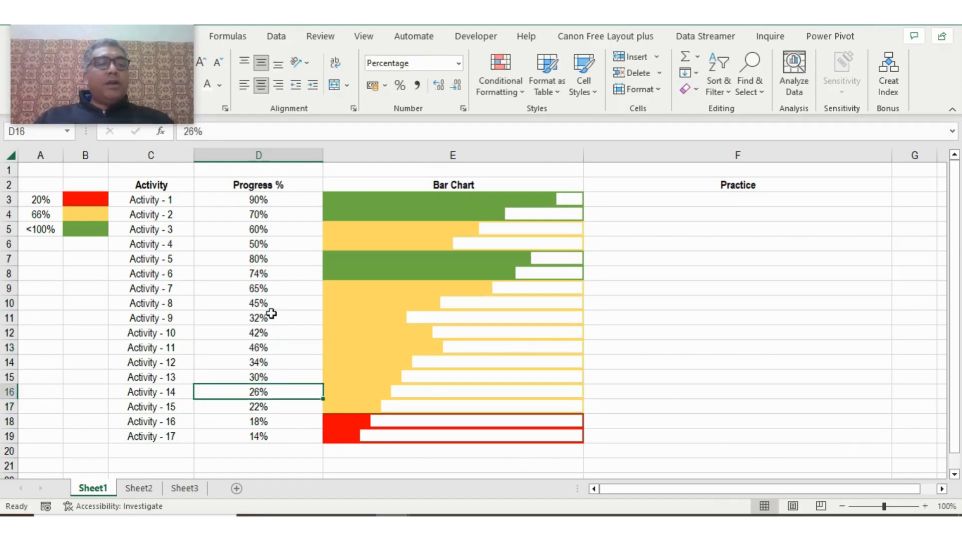
{"action": "left_click", "coordinate": [274, 303]}
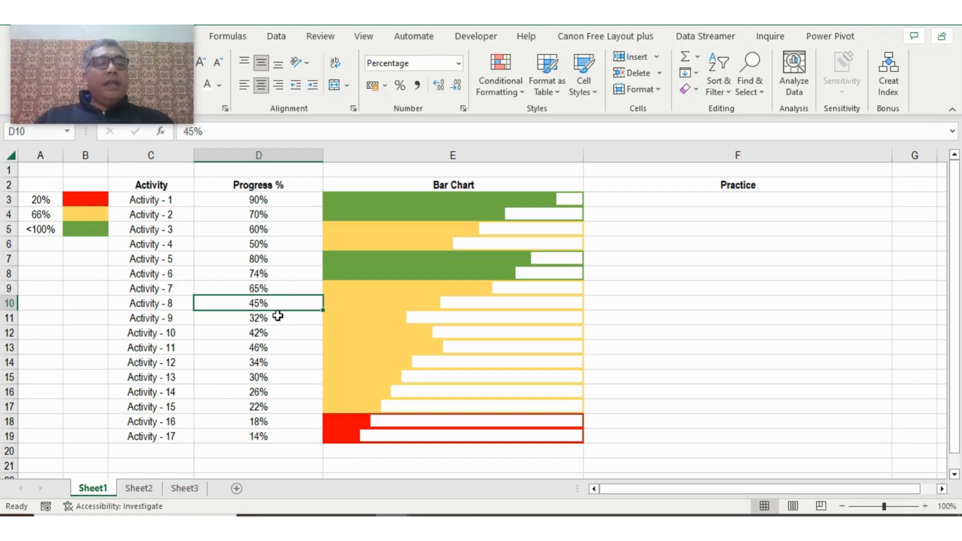
{"action": "type", "text": "14"}
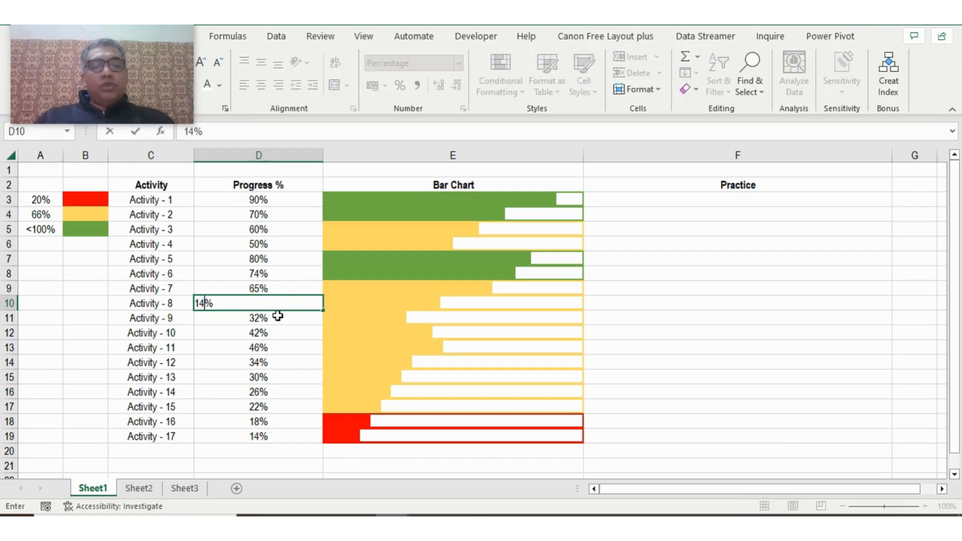
{"action": "left_click", "coordinate": [274, 361]}
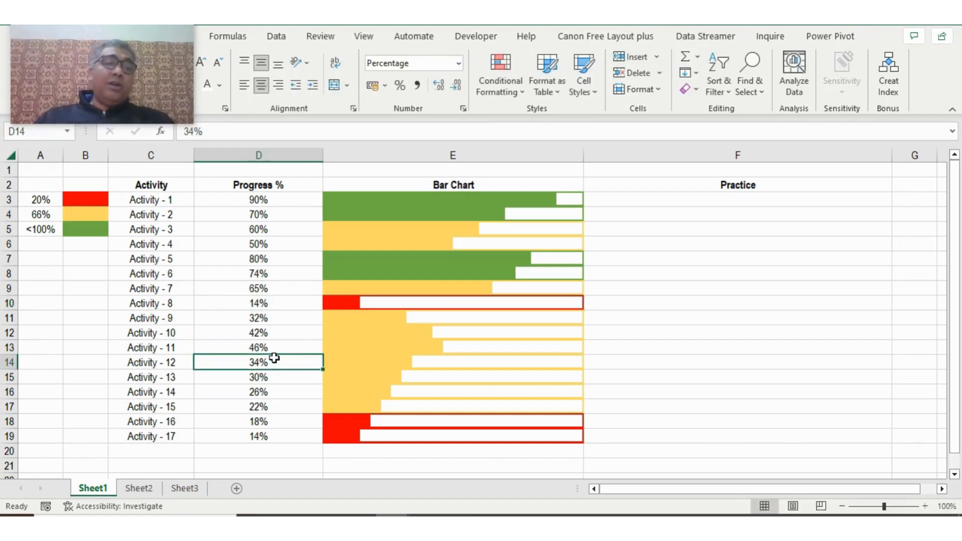
{"action": "left_click", "coordinate": [273, 302]}
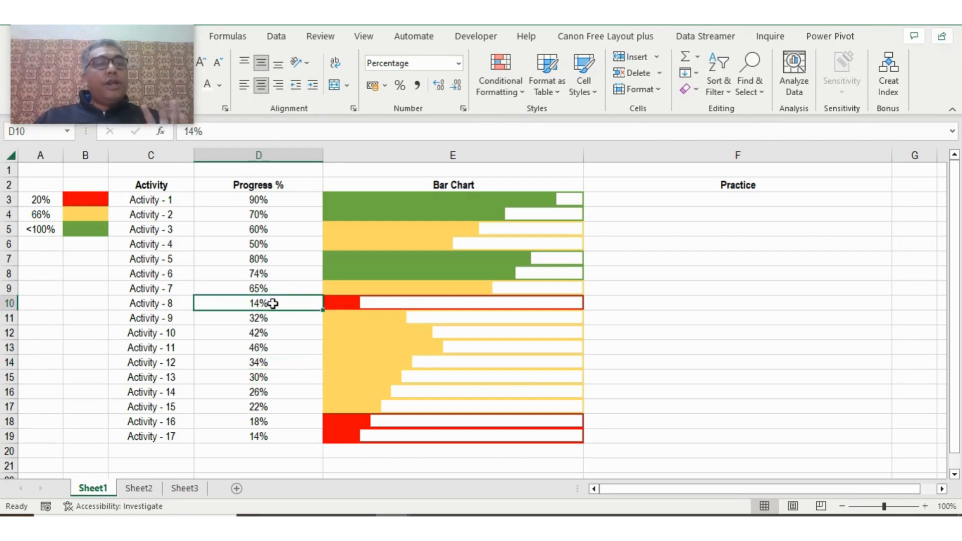
- Start a new conditional formatting rule for Practice cells F3:F19 that uses a formula to determine which cells to format
{"action": "left_click", "coordinate": [284, 198]}
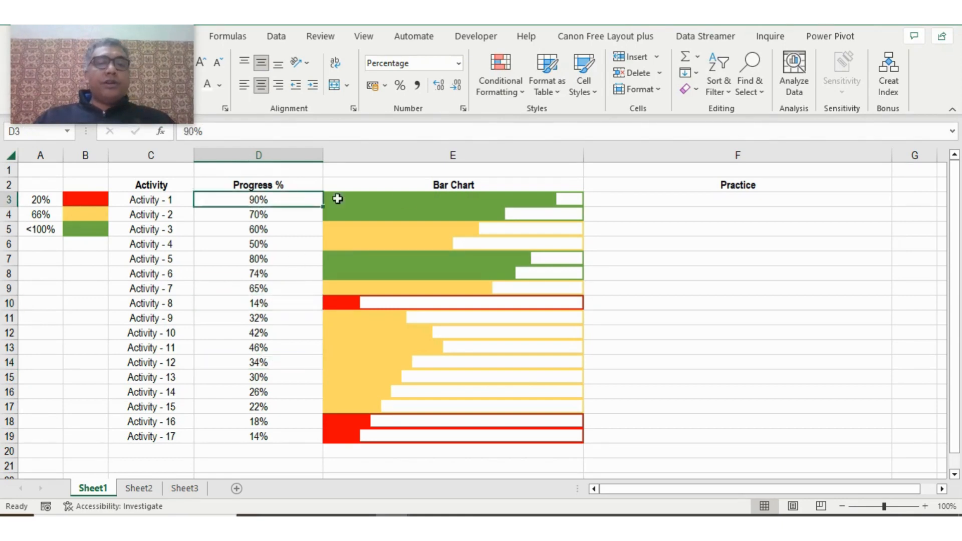
{"action": "left_click", "coordinate": [630, 199]}
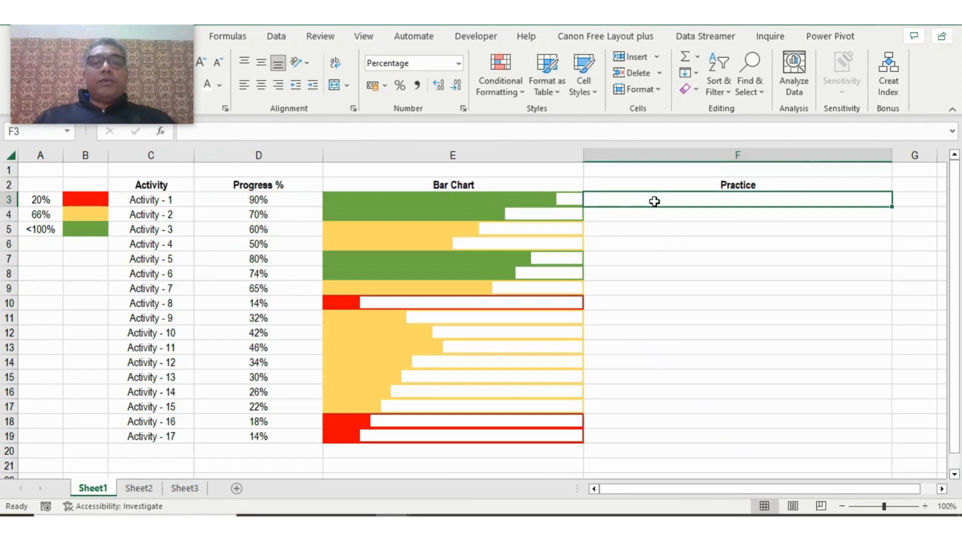
{"action": "left_click_drag", "start_coordinate": [652, 200], "coordinate": [655, 434]}
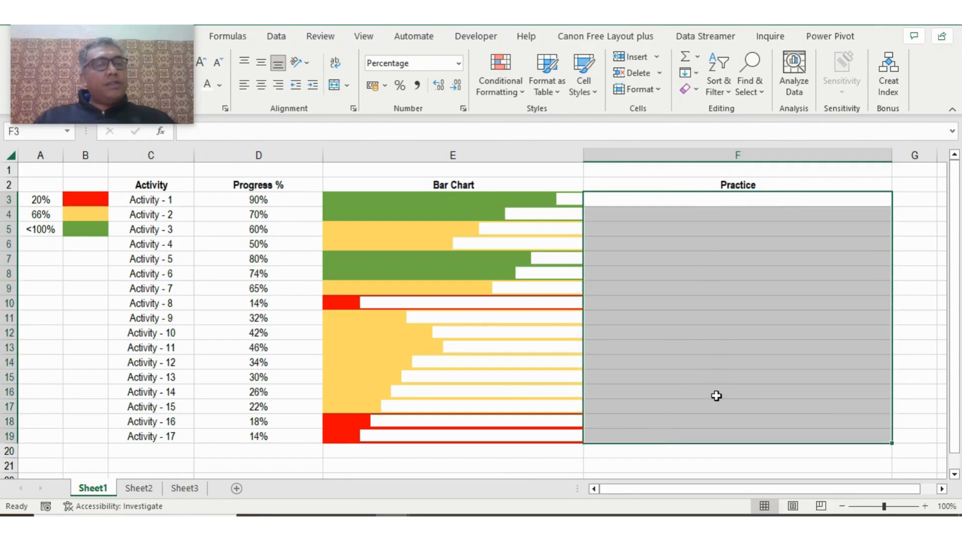
{"action": "left_click", "coordinate": [515, 93]}
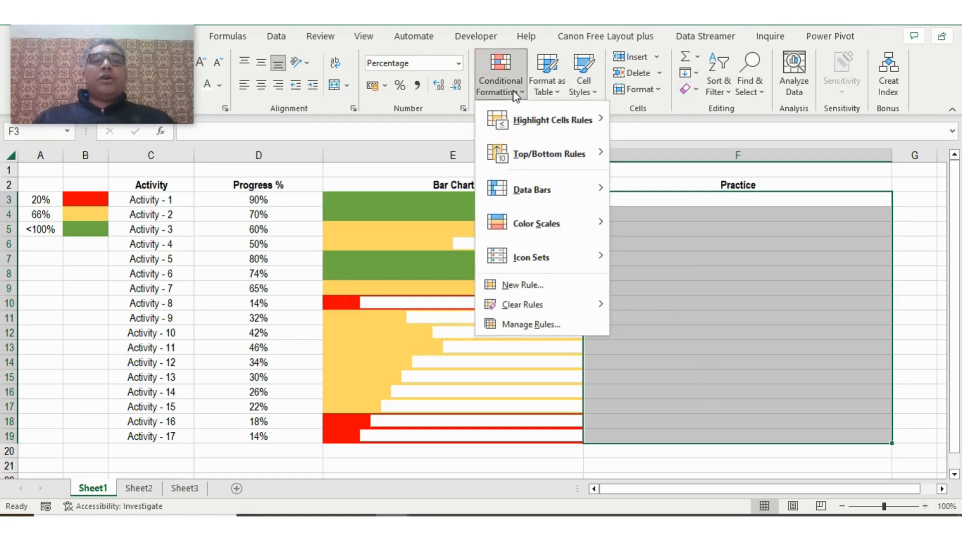
{"action": "left_click", "coordinate": [523, 287]}
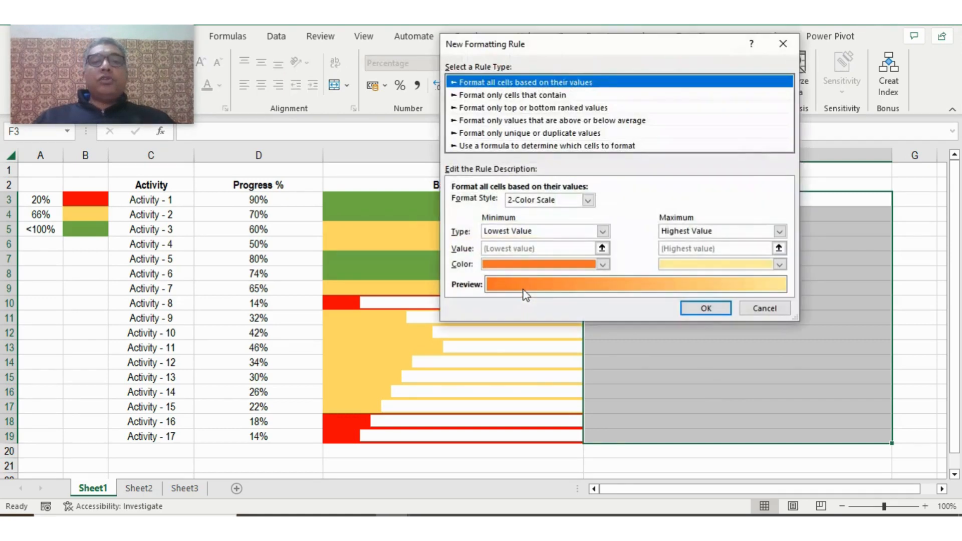
{"action": "left_click", "coordinate": [504, 149]}
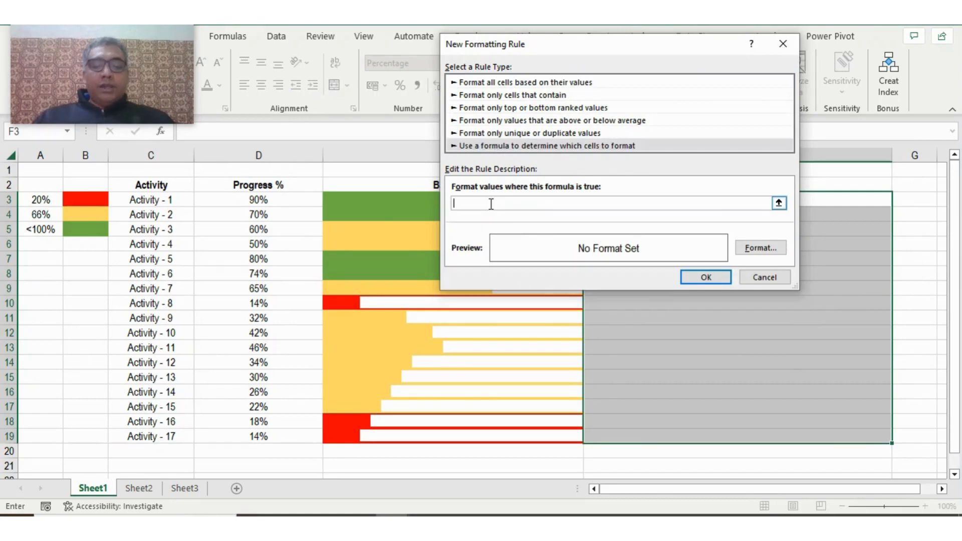
- Enter =D3<=100% as the rule's formula, with a relative reference to the first progress cell
{"action": "type", "text": "="}
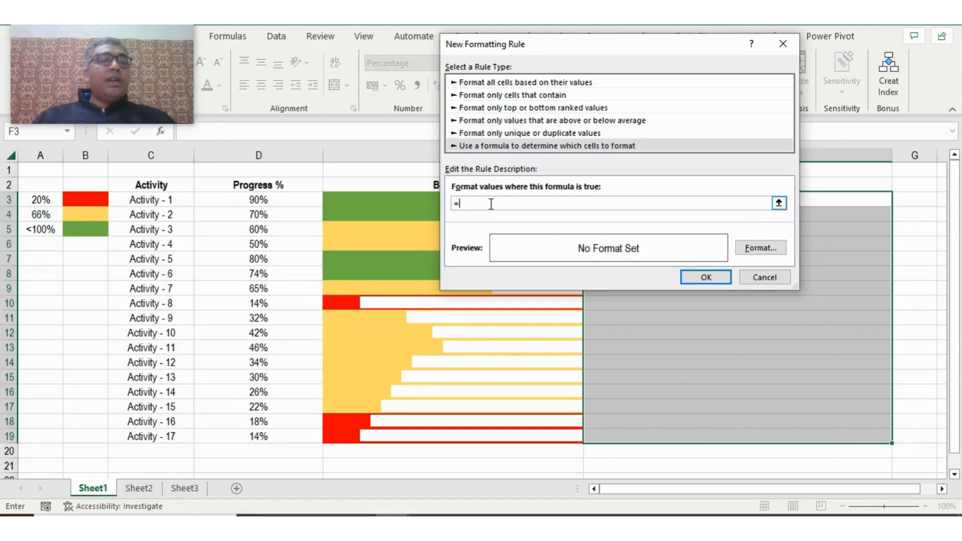
{"action": "left_click", "coordinate": [281, 200]}
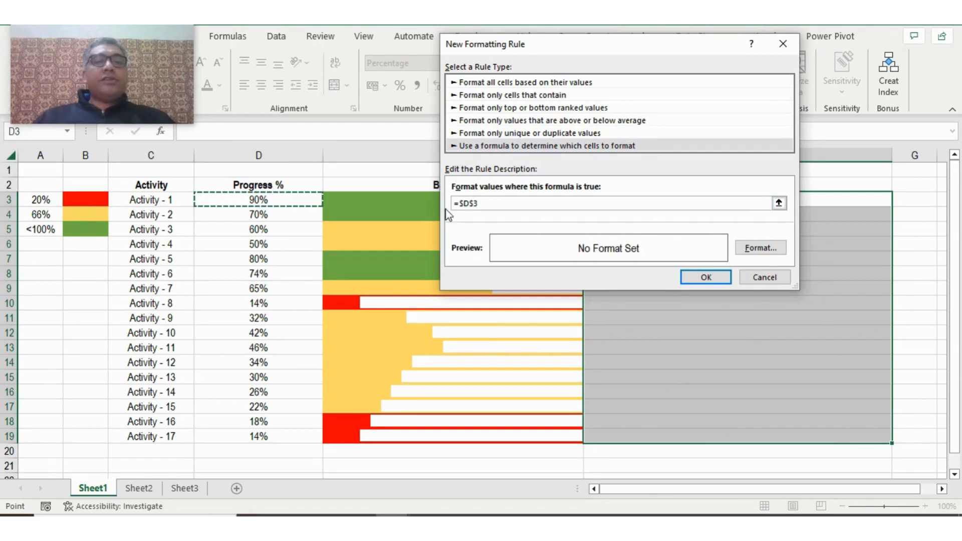
{"action": "key", "text": "BackSpace"}
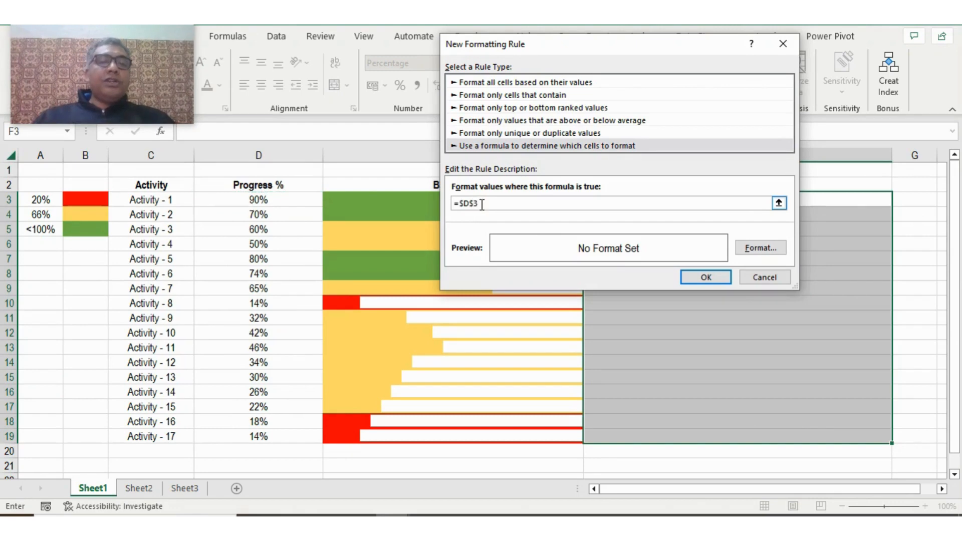
{"action": "key", "text": "BackSpace"}
{"action": "key", "text": "BackSpace"}
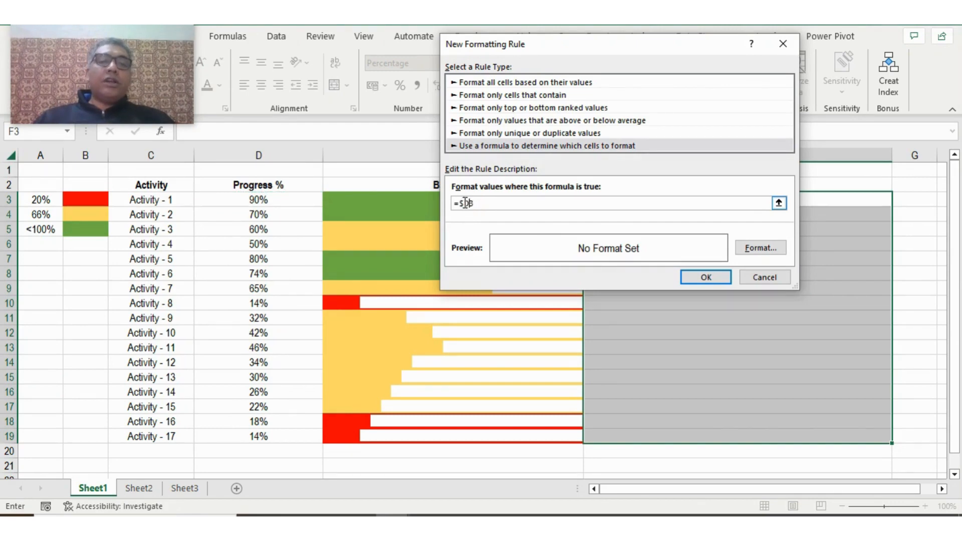
{"action": "key", "text": "BackSpace"}
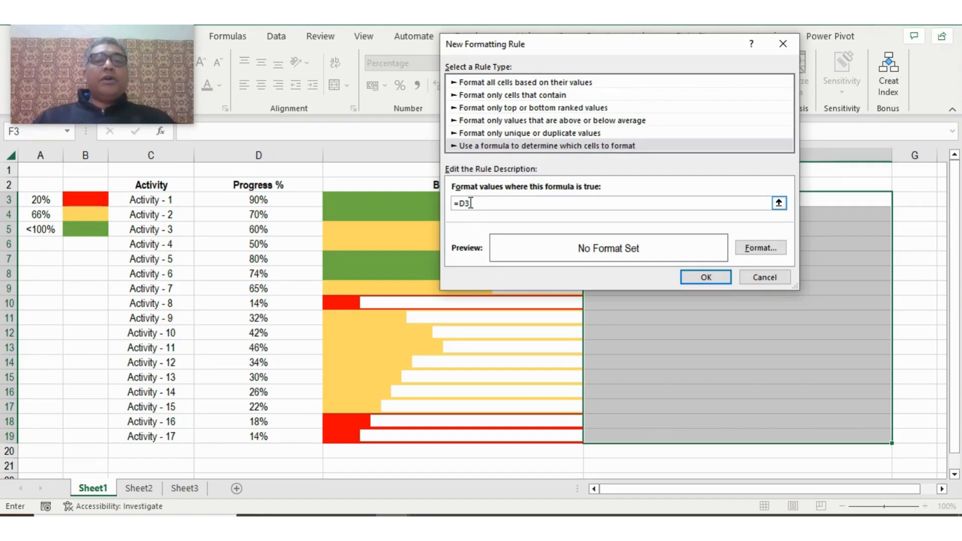
{"action": "left_click", "coordinate": [470, 203]}
{"action": "scroll", "coordinate": [514, 203], "scroll_direction": "down", "scroll_amount": 1}
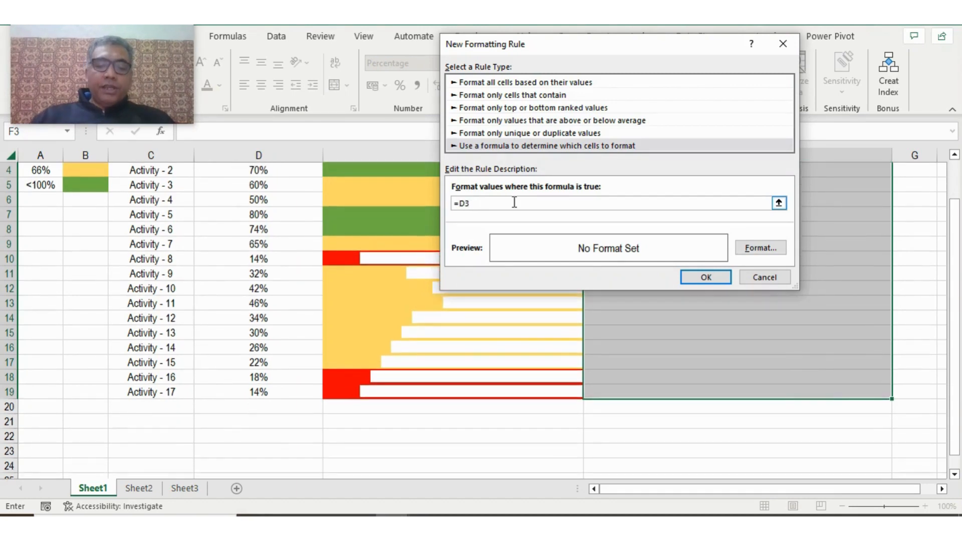
{"action": "type", "text": "<="}
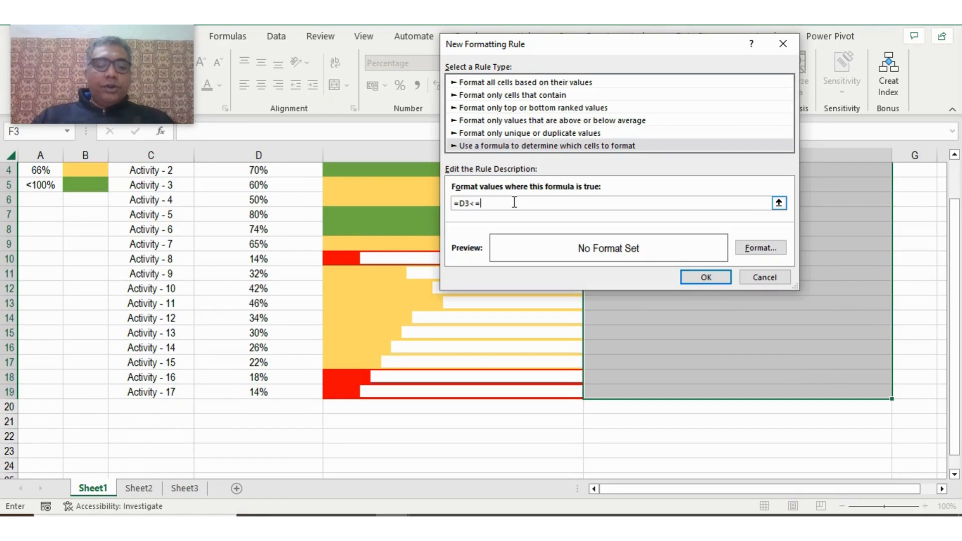
{"action": "type", "text": "100"}
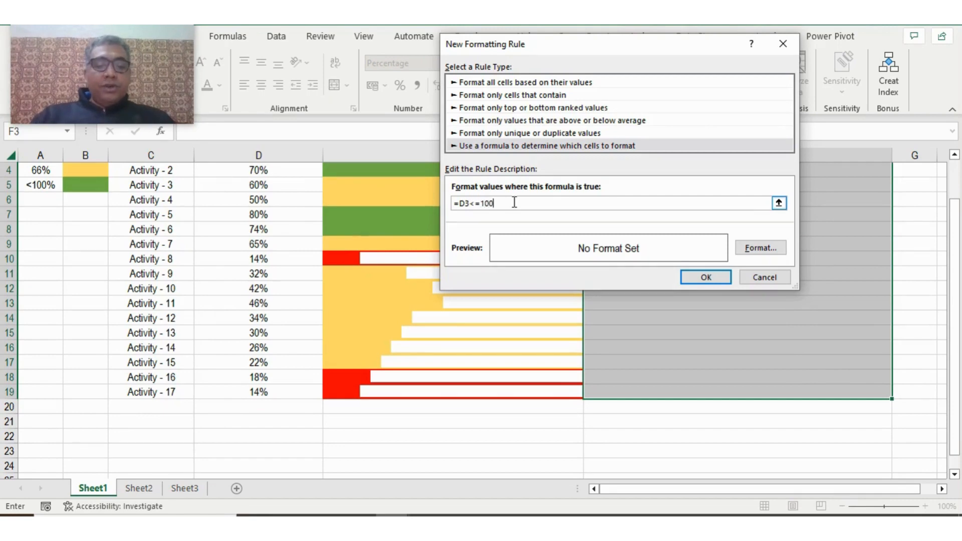
{"action": "type", "text": "%"}
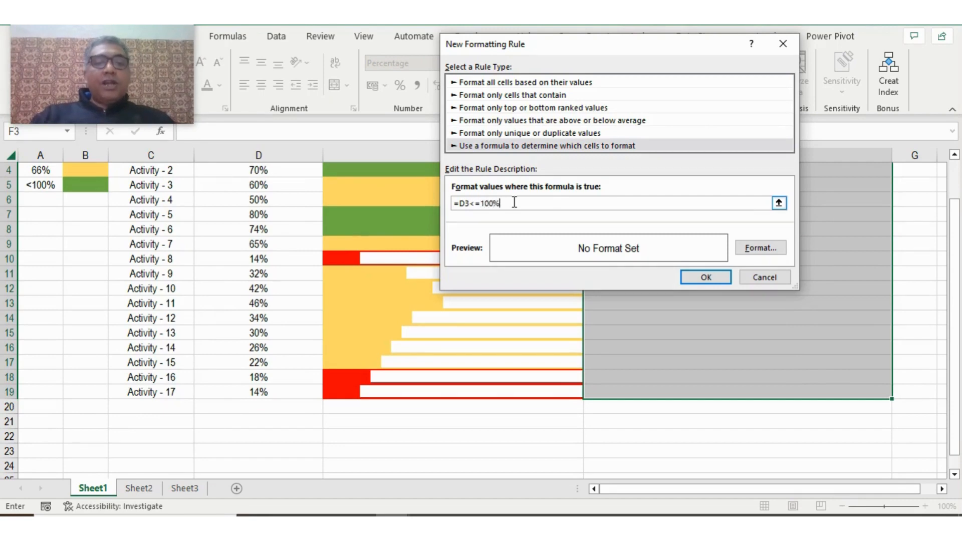
- Give the =D3<=100% rule a green fill and create it for the Practice cells
{"action": "left_click", "coordinate": [759, 246]}
{"action": "left_click", "coordinate": [571, 88]}
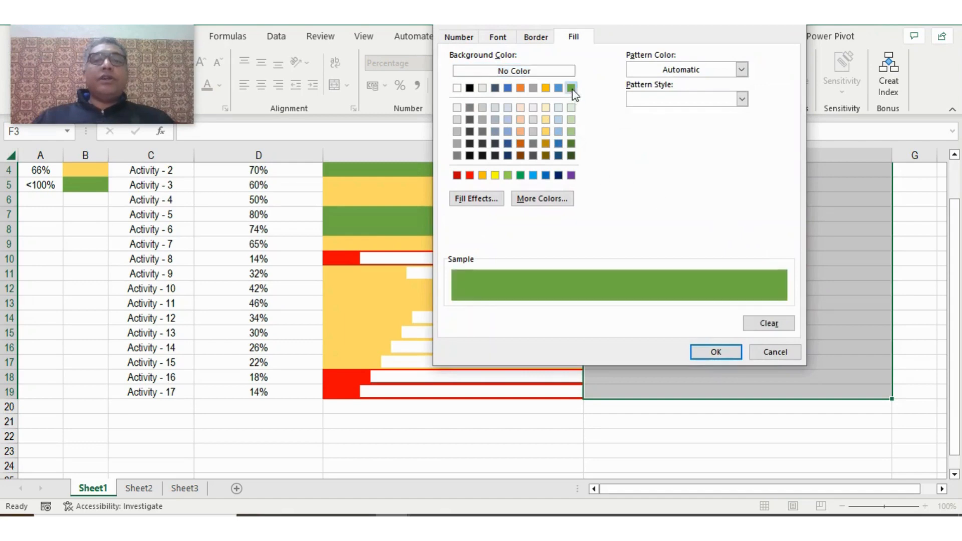
{"action": "left_click", "coordinate": [716, 352]}
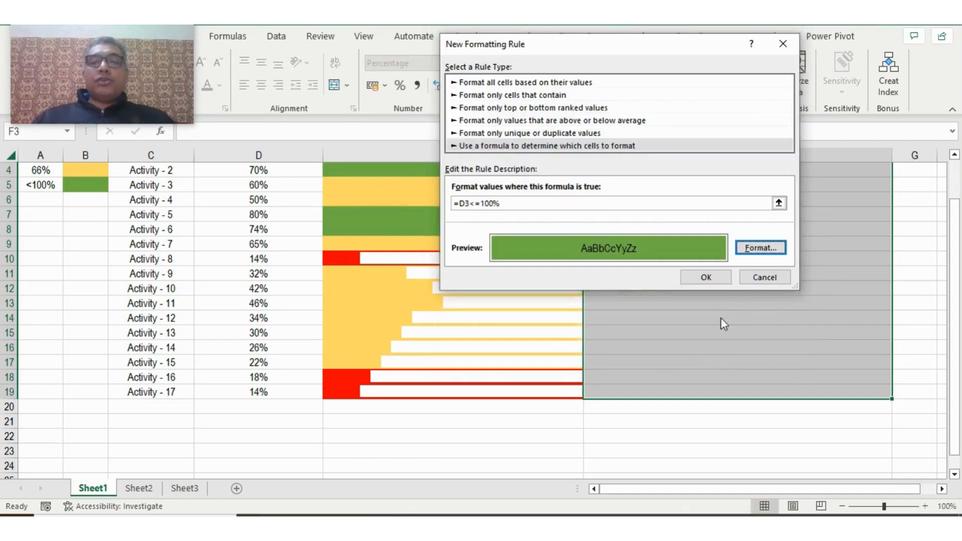
{"action": "left_click", "coordinate": [706, 277]}
{"action": "left_click", "coordinate": [702, 273]}
{"action": "scroll", "coordinate": [706, 278], "scroll_direction": "up", "scroll_amount": 3}
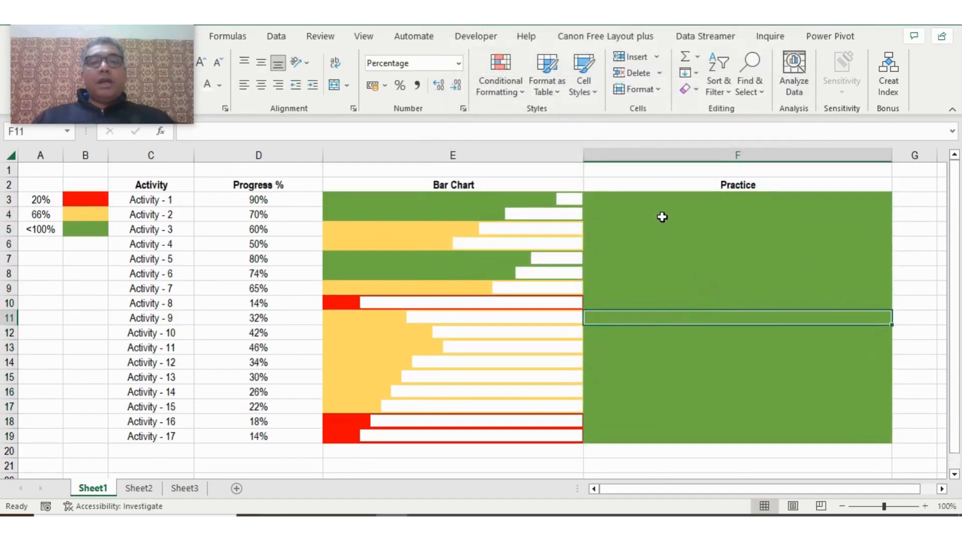
- Manage the conditional formatting rules of Practice cells F3:F19 and duplicate the green =D3<=100% rule twice
{"action": "left_click_drag", "start_coordinate": [655, 200], "coordinate": [664, 432]}
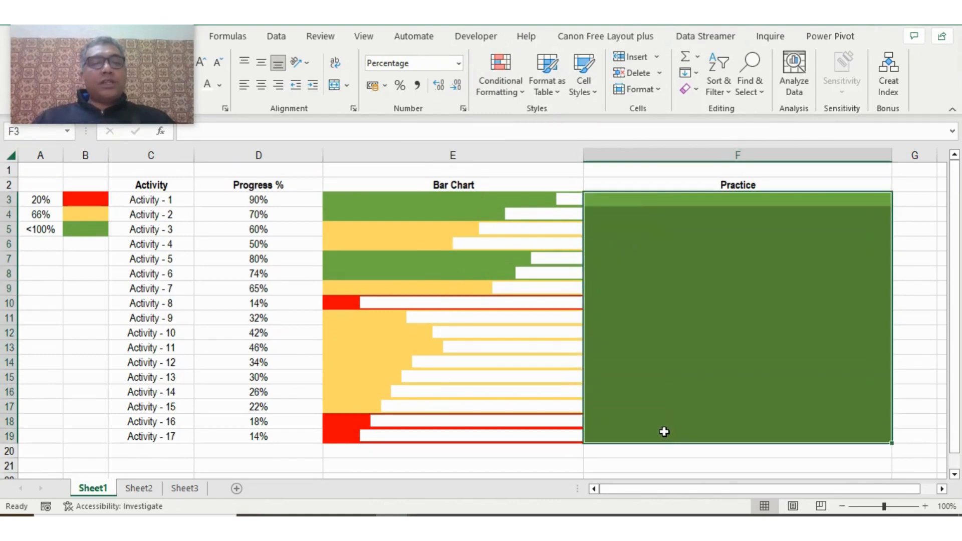
{"action": "left_click", "coordinate": [503, 96]}
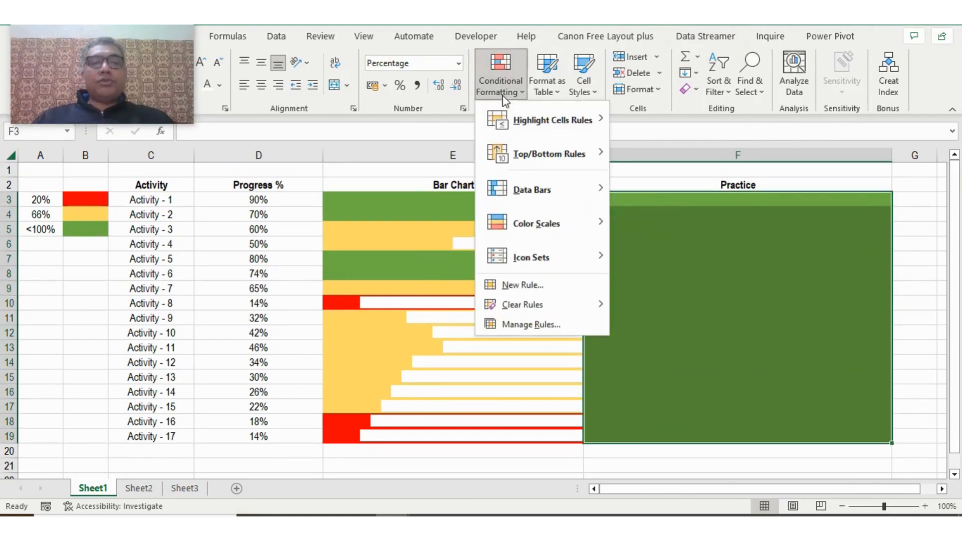
{"action": "left_click", "coordinate": [529, 325]}
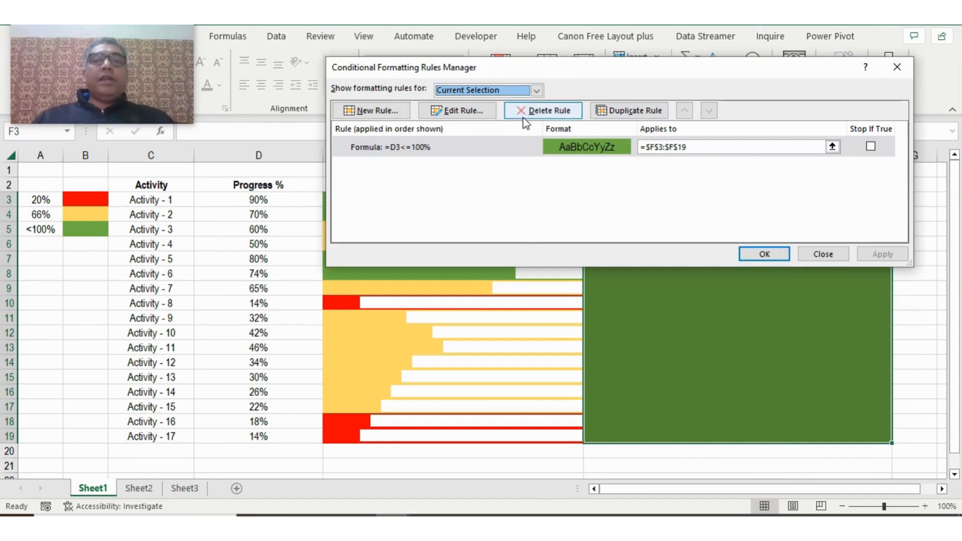
{"action": "left_click", "coordinate": [652, 115]}
{"action": "left_click", "coordinate": [653, 115]}
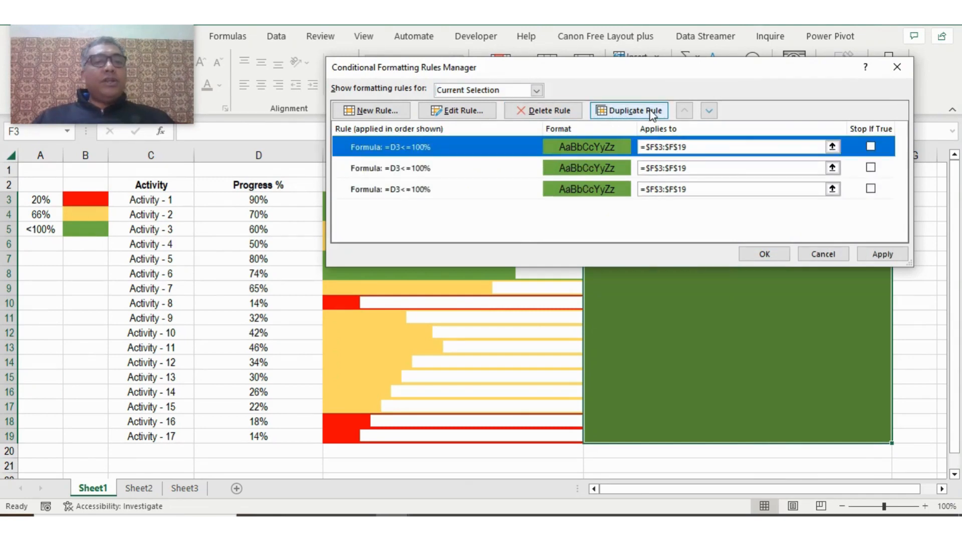
- Edit the first of the three rules so its formula reads =D3<=20%
{"action": "double_click", "coordinate": [585, 151]}
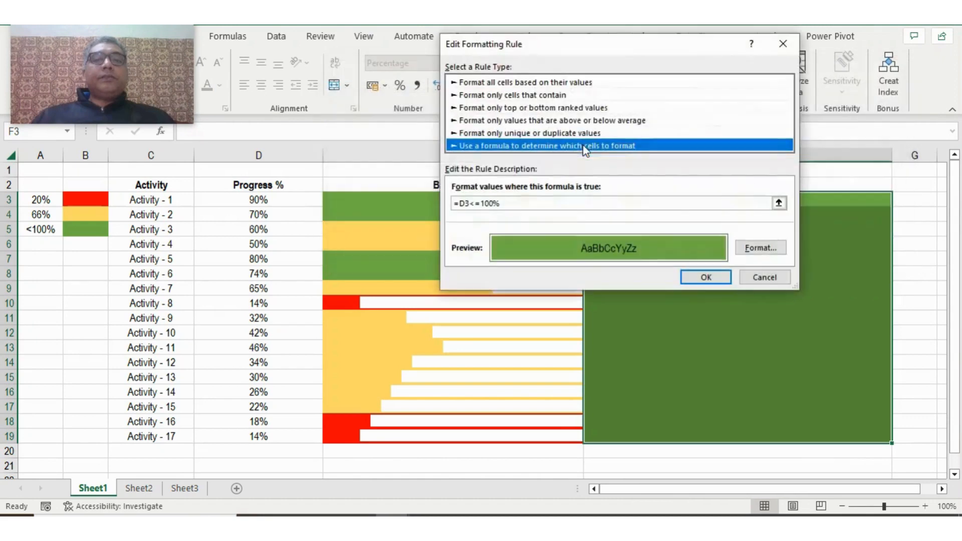
{"action": "left_click", "coordinate": [498, 203]}
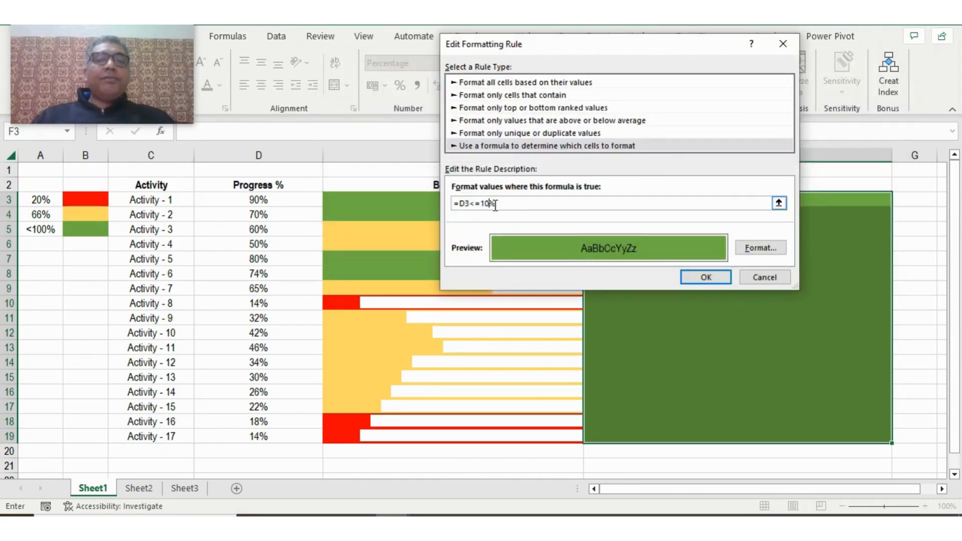
{"action": "key", "text": "BackSpace"}
{"action": "key", "text": "BackSpace"}
{"action": "key", "text": "BackSpace"}
{"action": "type", "text": "20"}
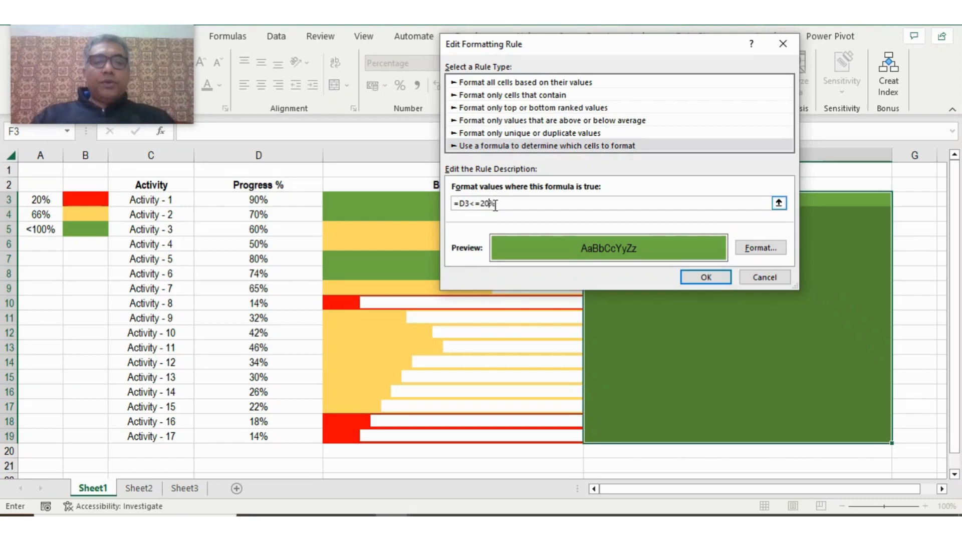
- Set the fill of the =D3<=20% rule to red and save the rule
{"action": "left_click", "coordinate": [772, 256]}
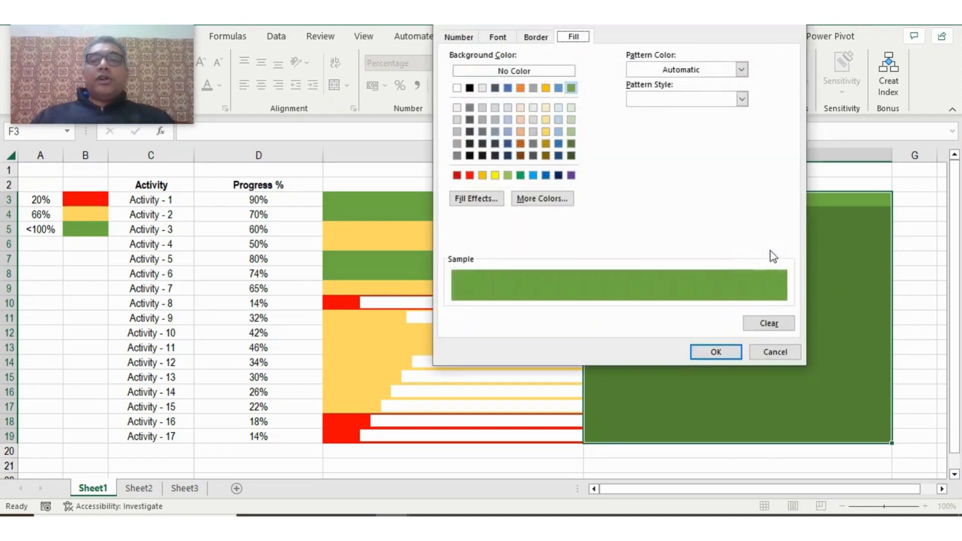
{"action": "left_click", "coordinate": [470, 176]}
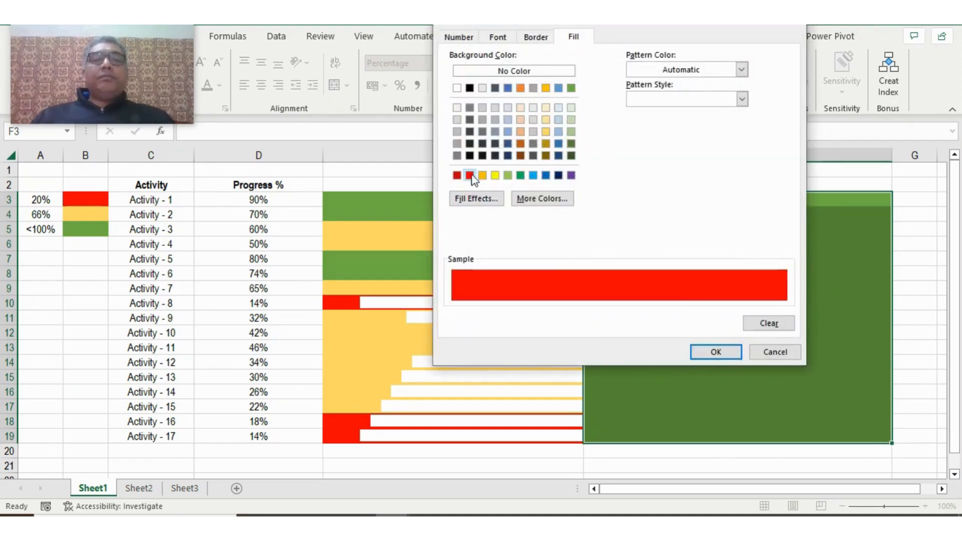
{"action": "left_click", "coordinate": [717, 351]}
{"action": "left_click", "coordinate": [718, 278]}
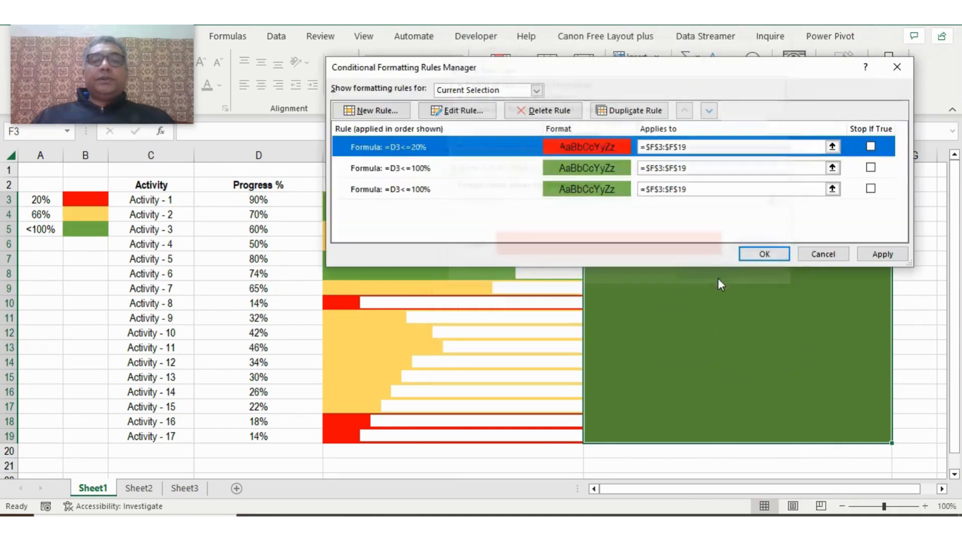
- Edit the second rule in the list so its formula reads =D3<=66%
{"action": "left_click", "coordinate": [602, 169]}
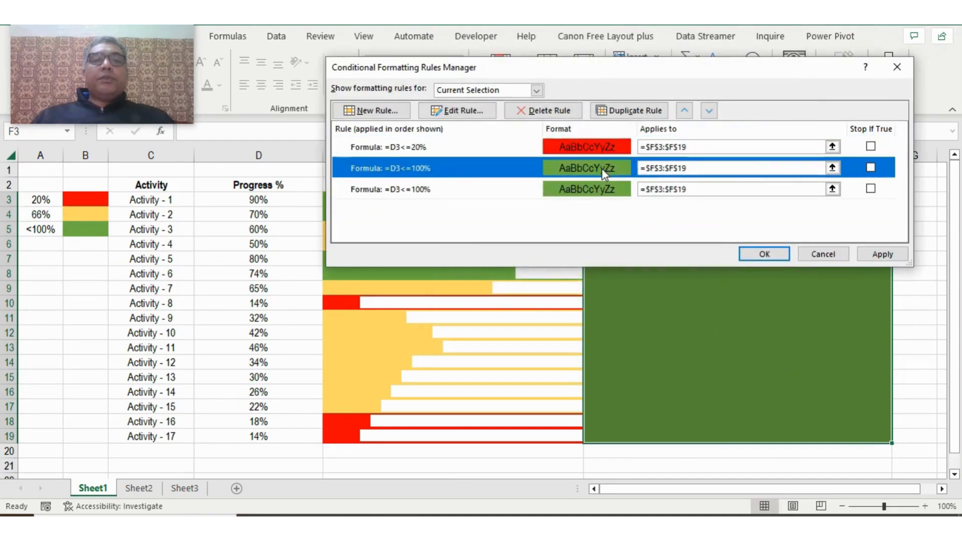
{"action": "double_click", "coordinate": [602, 169]}
{"action": "left_click", "coordinate": [492, 203]}
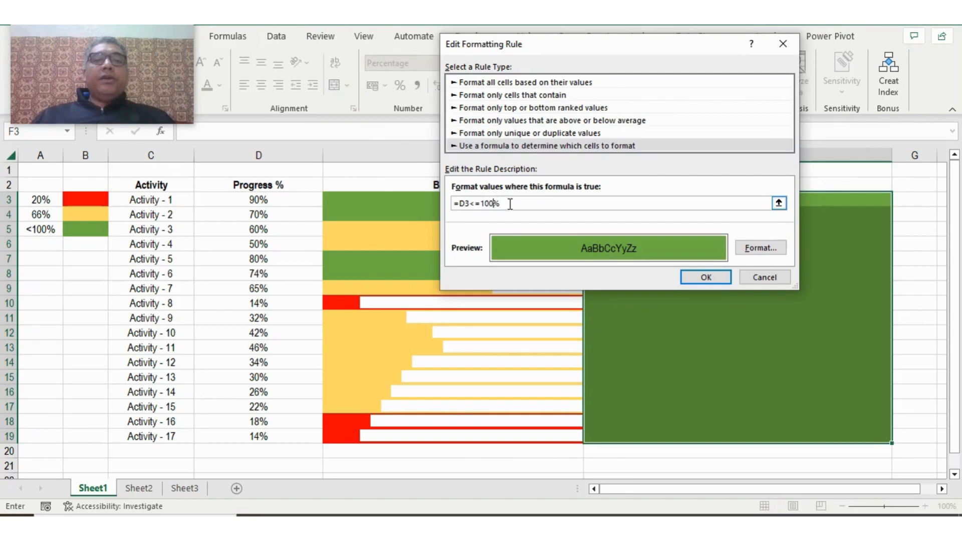
{"action": "key", "text": "BackSpace"}
{"action": "key", "text": "BackSpace"}
{"action": "key", "text": "BackSpace"}
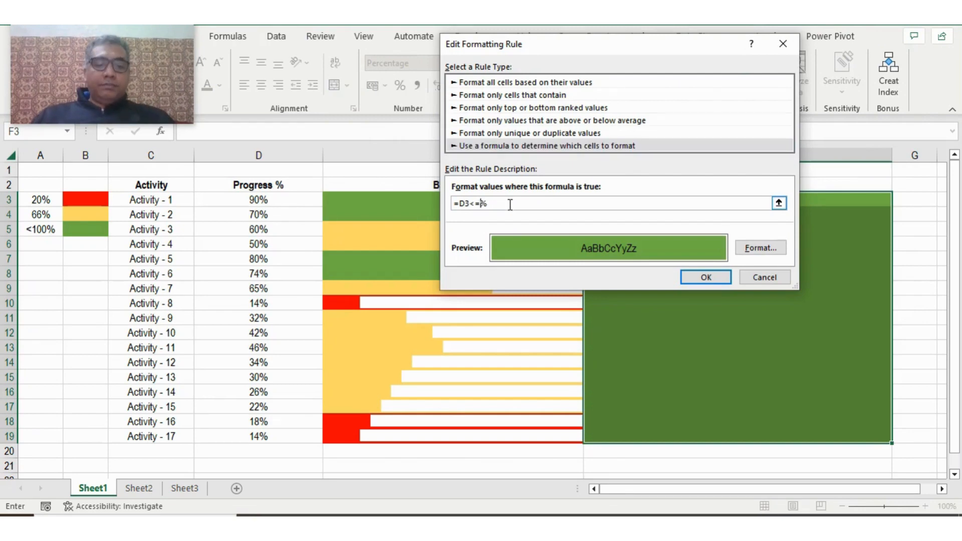
{"action": "type", "text": "66"}
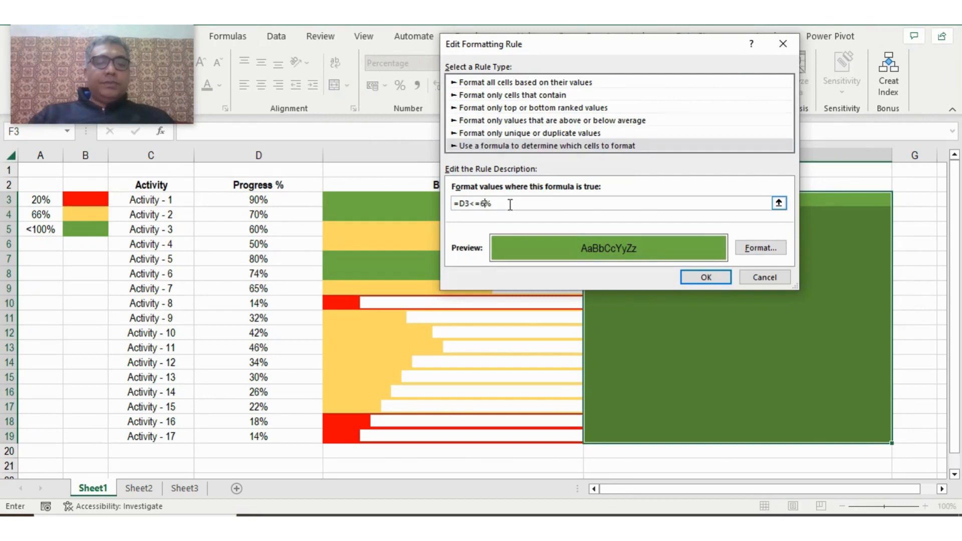
- Give the =D3<=66% rule the golden yellow fill and apply all three rules to the Practice cells
{"action": "left_click", "coordinate": [760, 248]}
{"action": "left_click", "coordinate": [546, 120]}
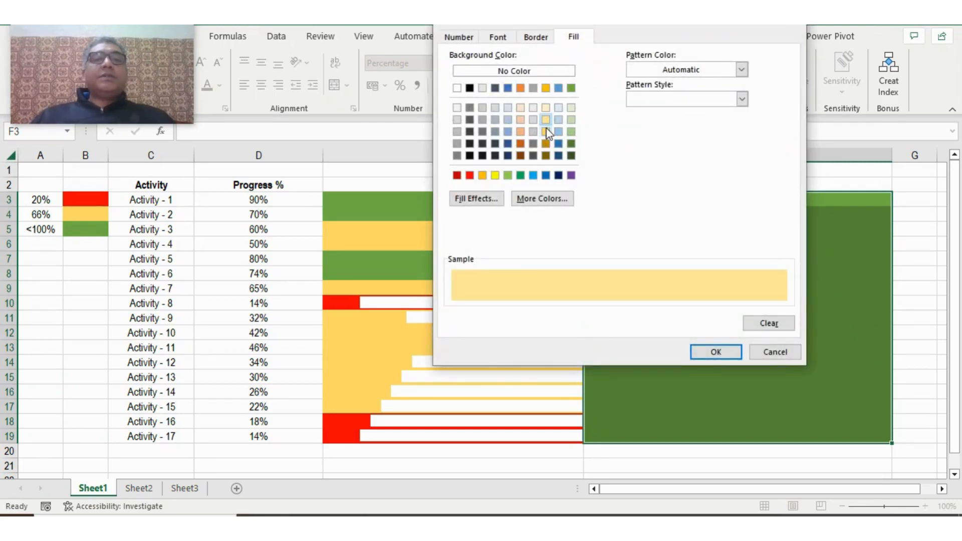
{"action": "left_click", "coordinate": [546, 131]}
{"action": "left_click", "coordinate": [716, 352]}
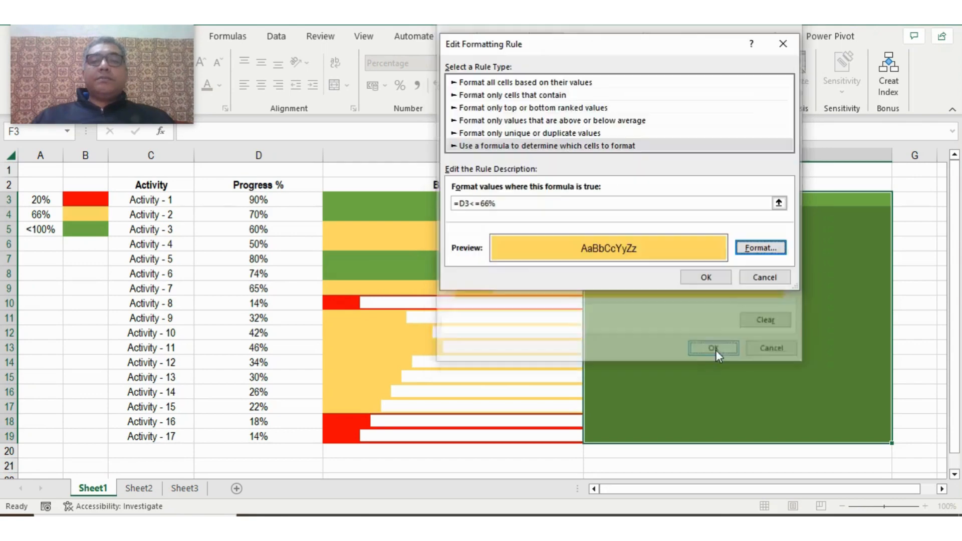
{"action": "left_click", "coordinate": [706, 277]}
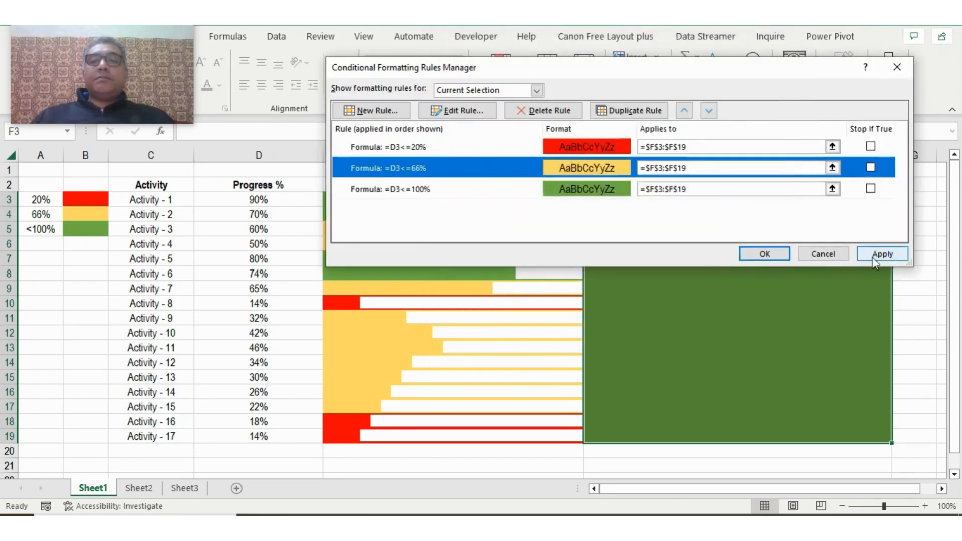
{"action": "left_click", "coordinate": [894, 253]}
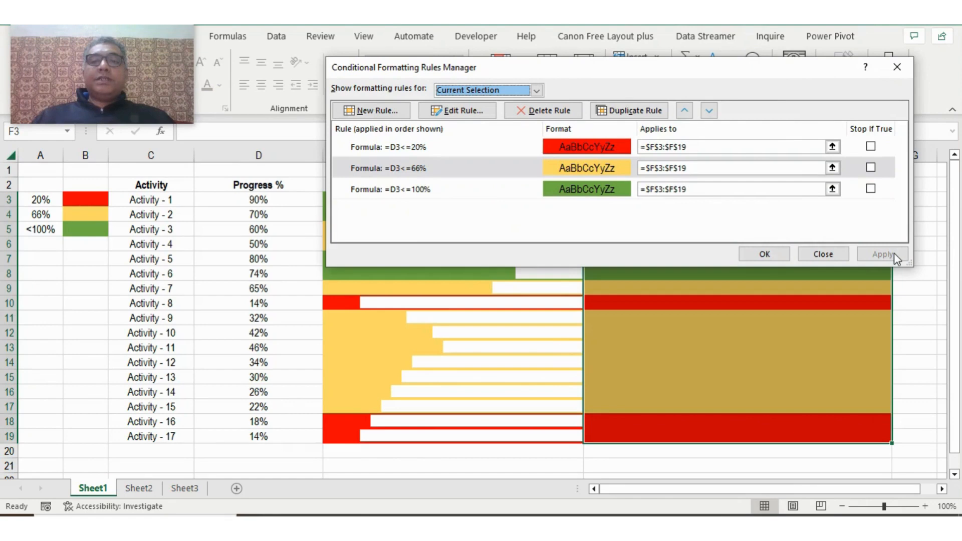
{"action": "left_click", "coordinate": [765, 254]}
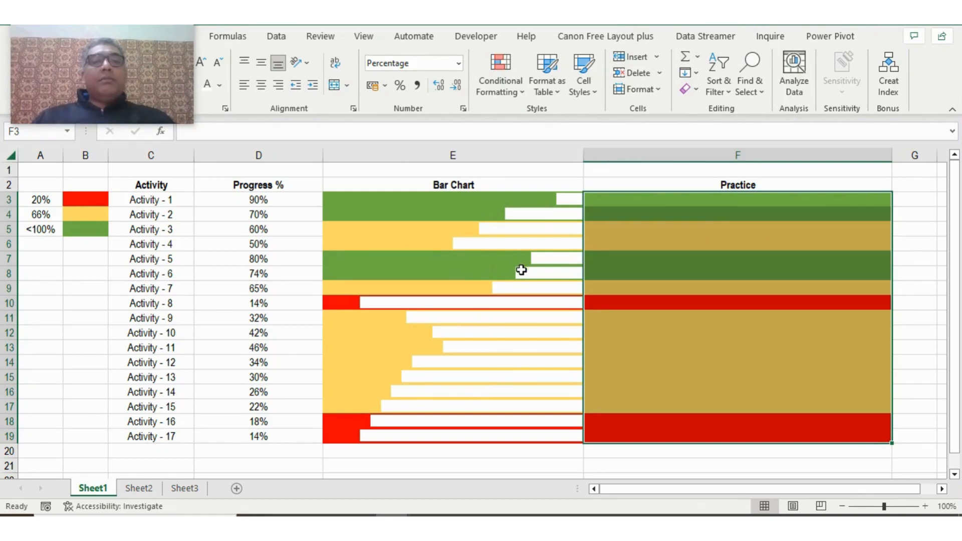
- Start a custom data bar rule for Practice cells F3:F19 that shows the bar only
{"action": "left_click", "coordinate": [518, 95]}
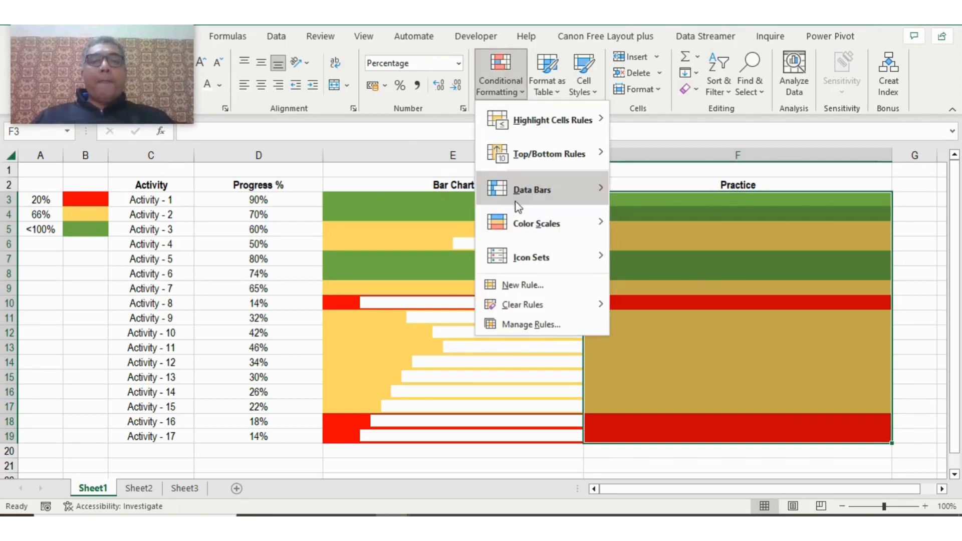
{"action": "mouse_move", "coordinate": [522, 195]}
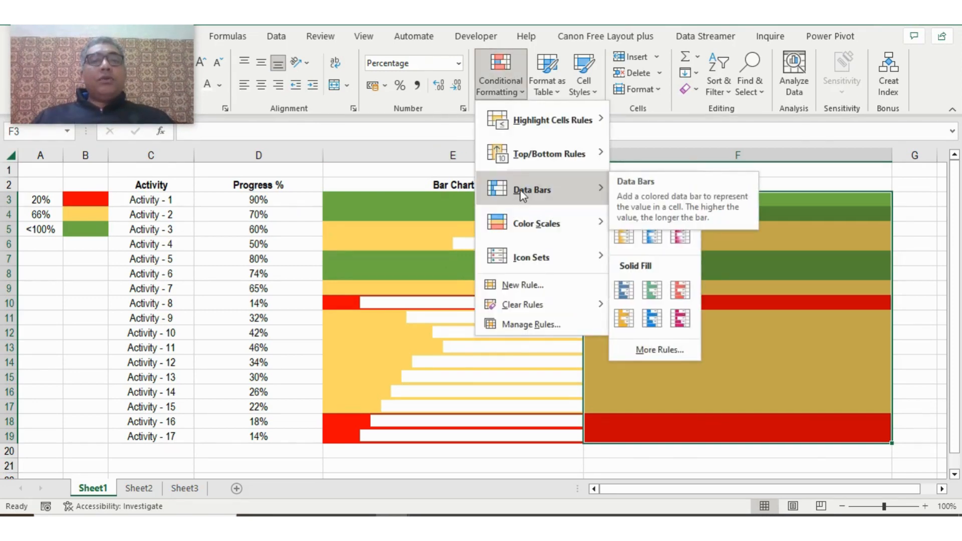
{"action": "left_click", "coordinate": [659, 349]}
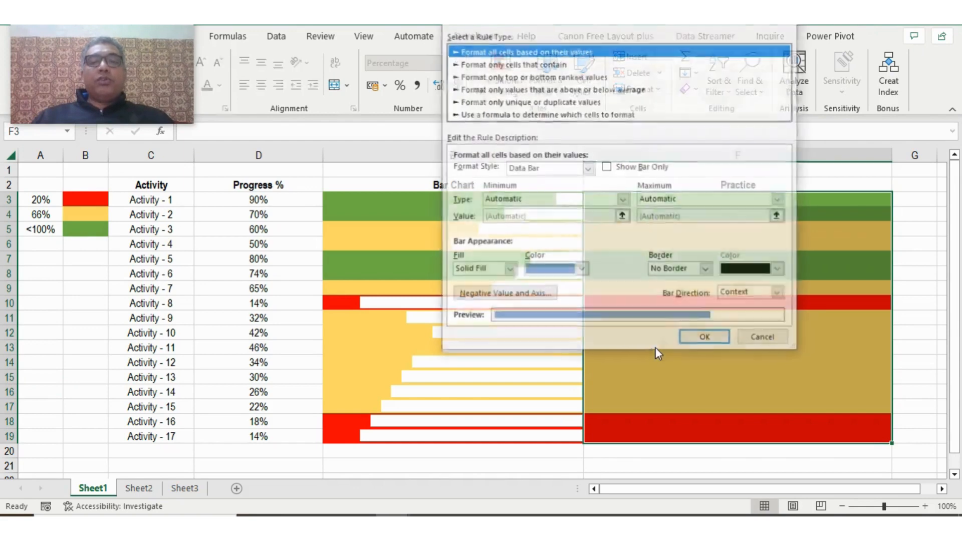
{"action": "left_click", "coordinate": [608, 168]}
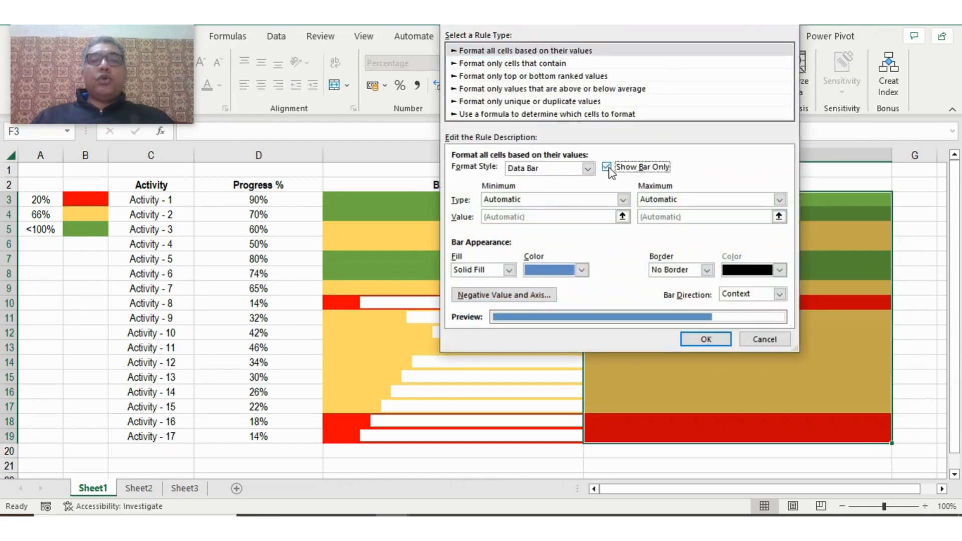
- Set the data bar's minimum to Number 0 and its maximum to Number 1
{"action": "left_click", "coordinate": [561, 200]}
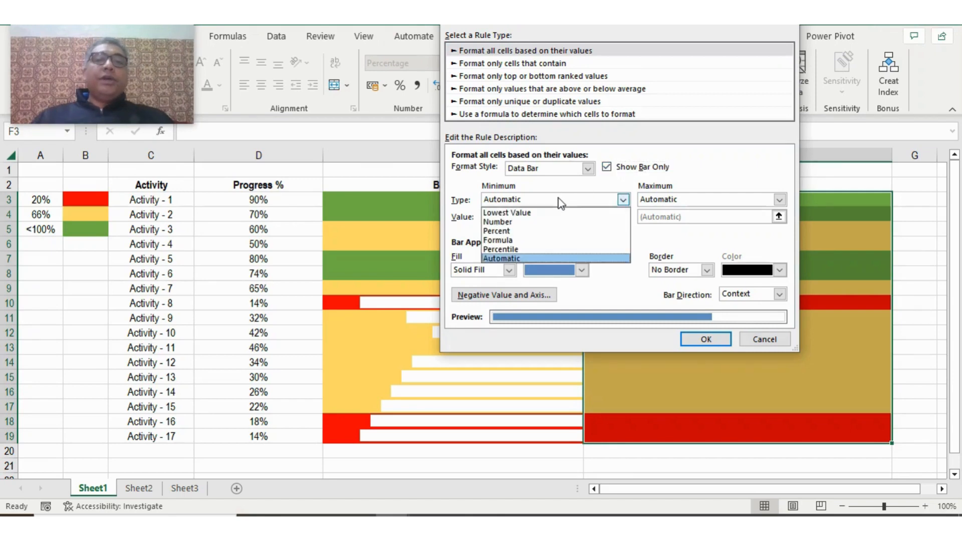
{"action": "left_click", "coordinate": [520, 222]}
{"action": "left_click", "coordinate": [519, 217]}
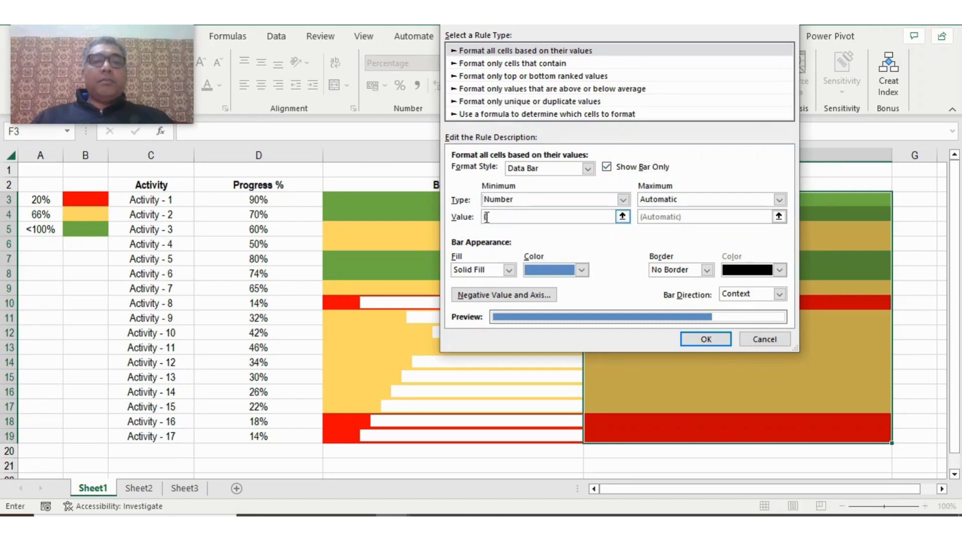
{"action": "left_click", "coordinate": [680, 200]}
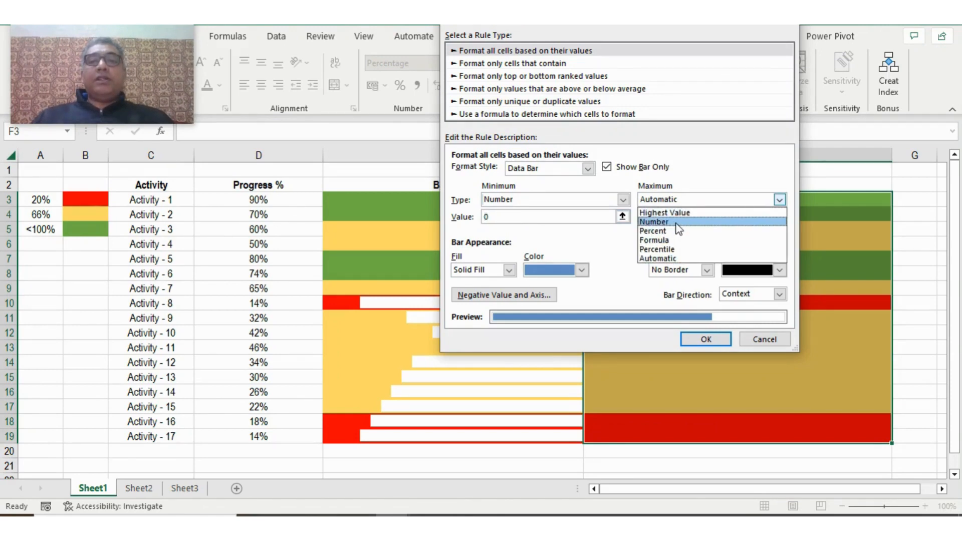
{"action": "left_click", "coordinate": [671, 221]}
{"action": "left_click", "coordinate": [675, 217]}
{"action": "type", "text": "1"}
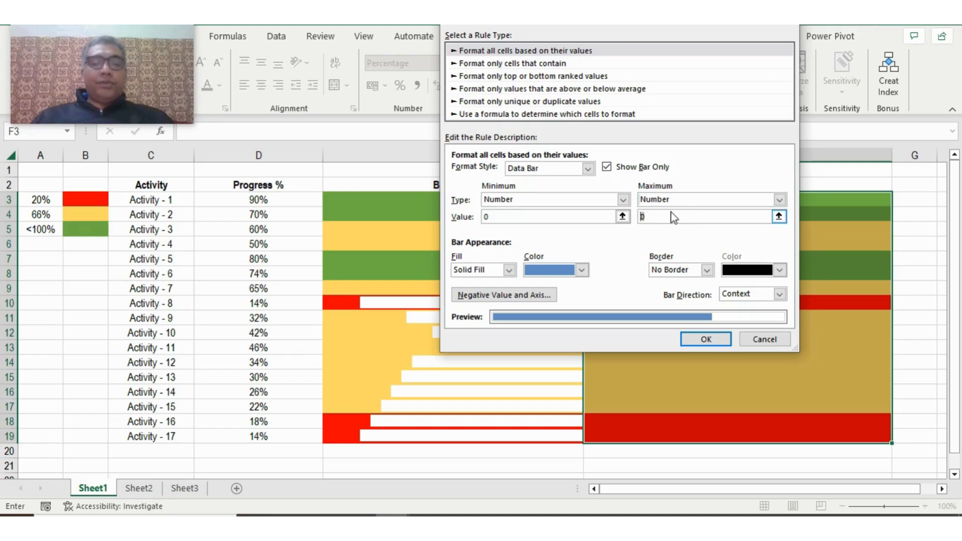
- Make the data bar solid white with no border and set its direction to Right-to-Left
{"action": "left_click", "coordinate": [537, 277]}
{"action": "left_click", "coordinate": [539, 276]}
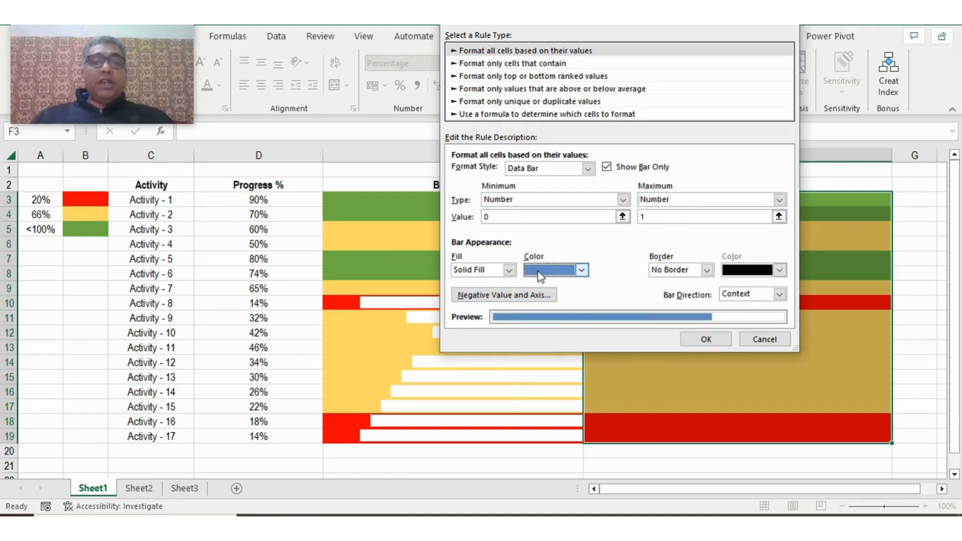
{"action": "left_click", "coordinate": [539, 275]}
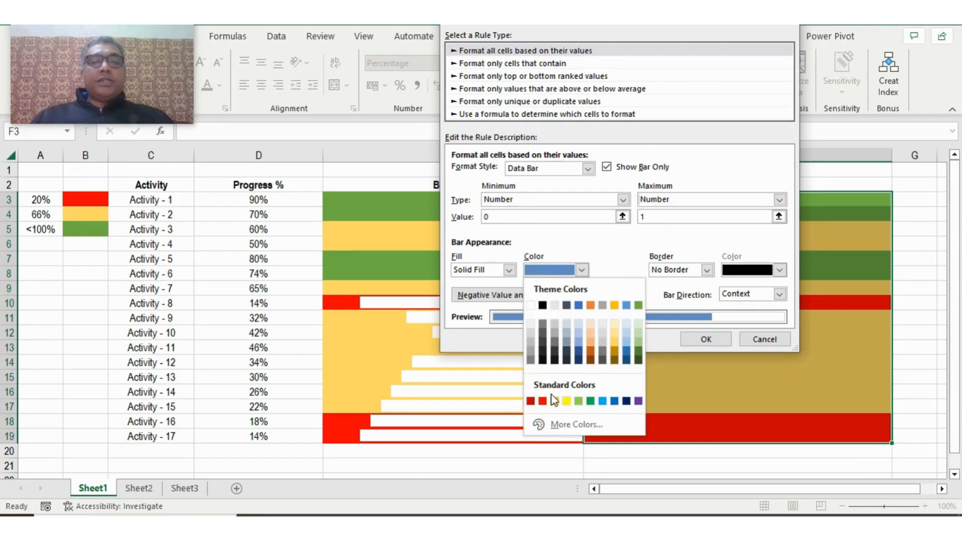
{"action": "left_click", "coordinate": [531, 306]}
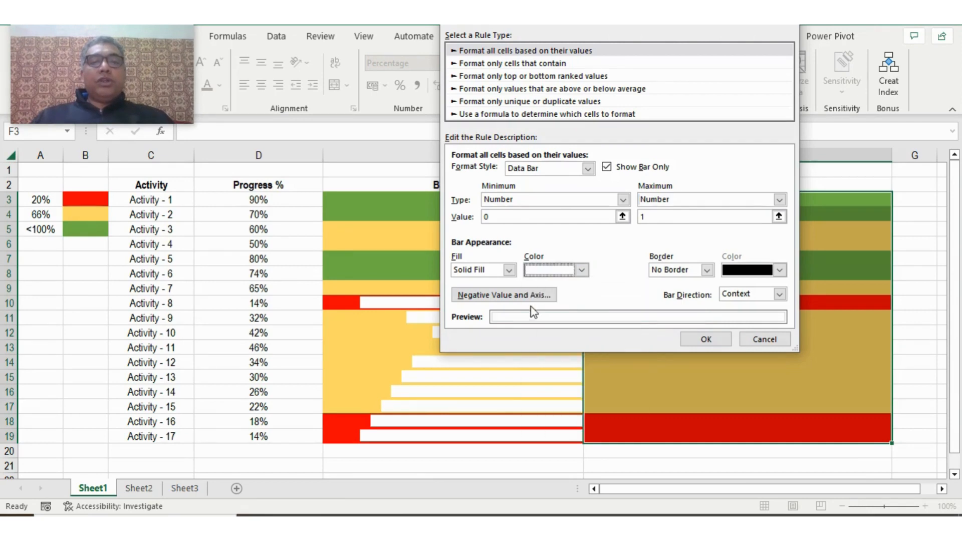
{"action": "left_click", "coordinate": [673, 271]}
{"action": "left_click", "coordinate": [673, 278]}
{"action": "left_click", "coordinate": [731, 296]}
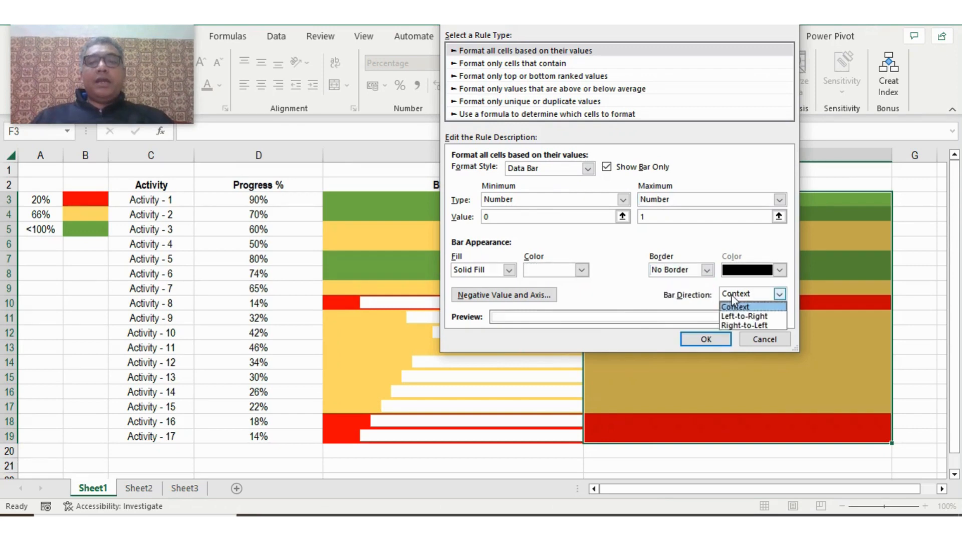
{"action": "left_click", "coordinate": [755, 326]}
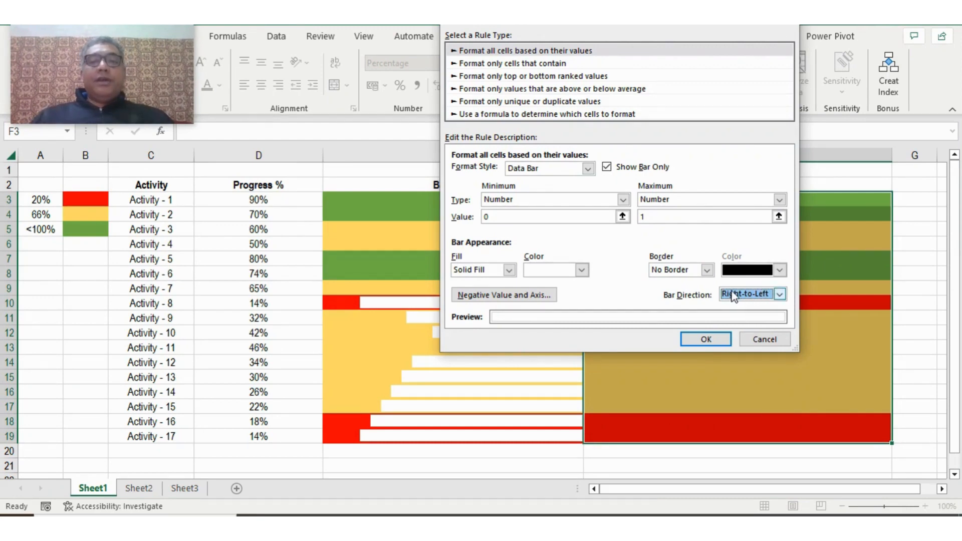
- Apply the white data bar rule to the Practice cells and enter the formula =1-D3 in cell F3
{"action": "left_click", "coordinate": [706, 340]}
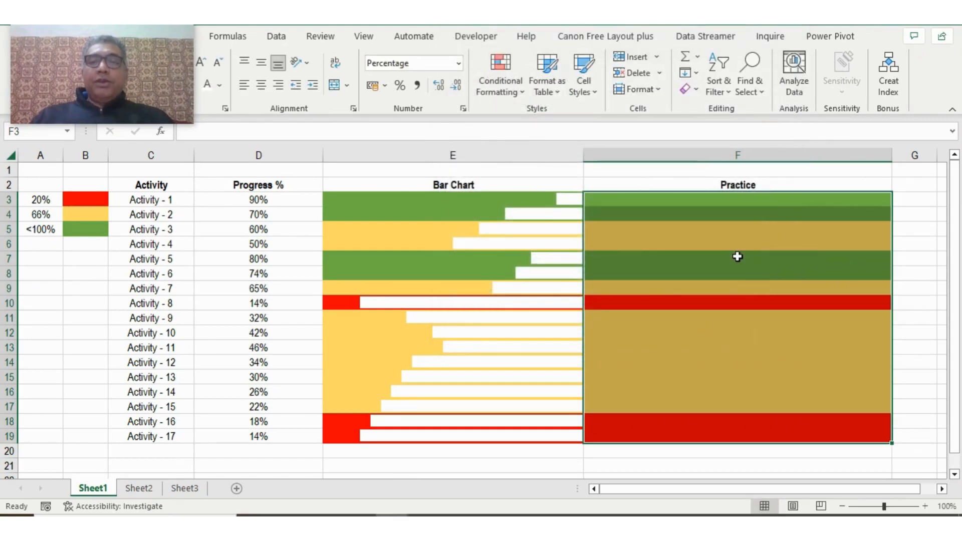
{"action": "type", "text": "=1"}
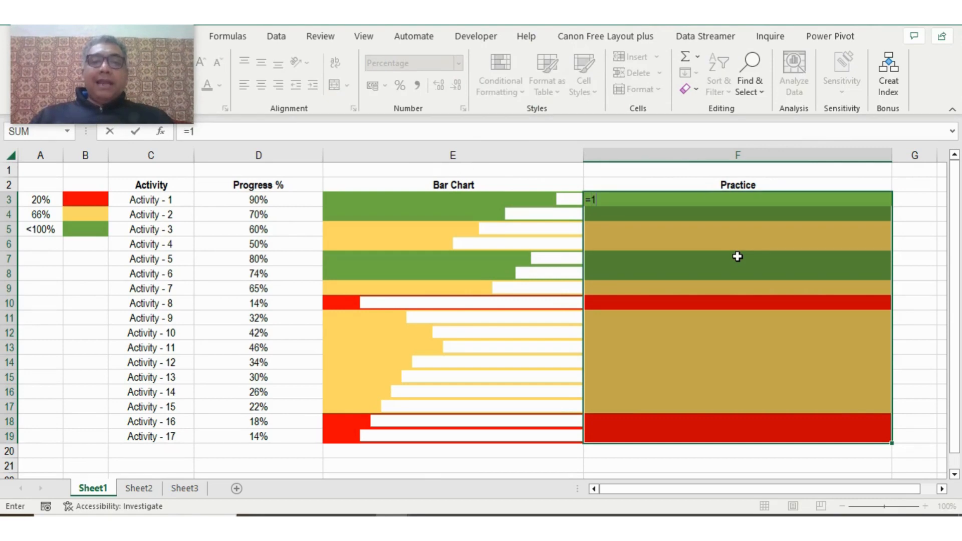
{"action": "type", "text": "-"}
{"action": "key", "text": "Left"}
{"action": "key", "text": "Left"}
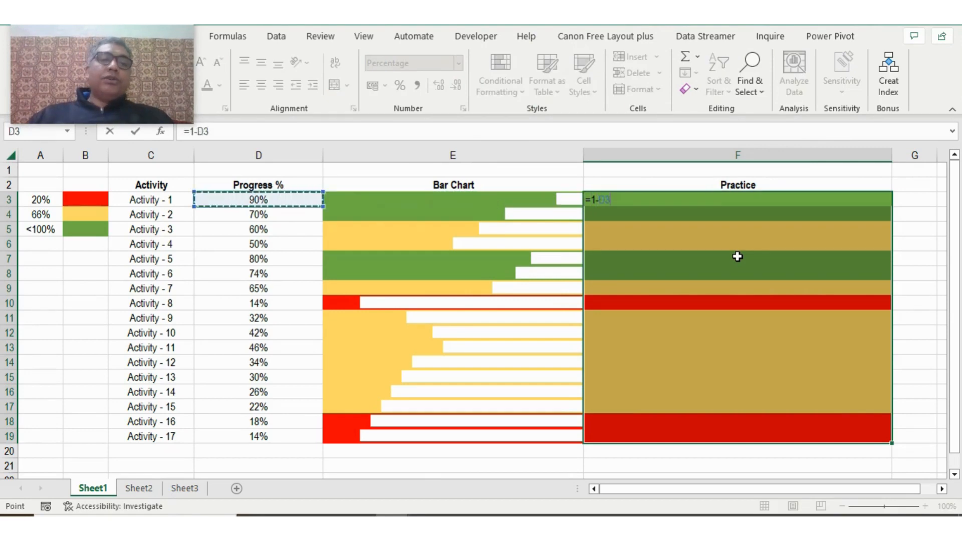
{"action": "key", "text": "Return"}
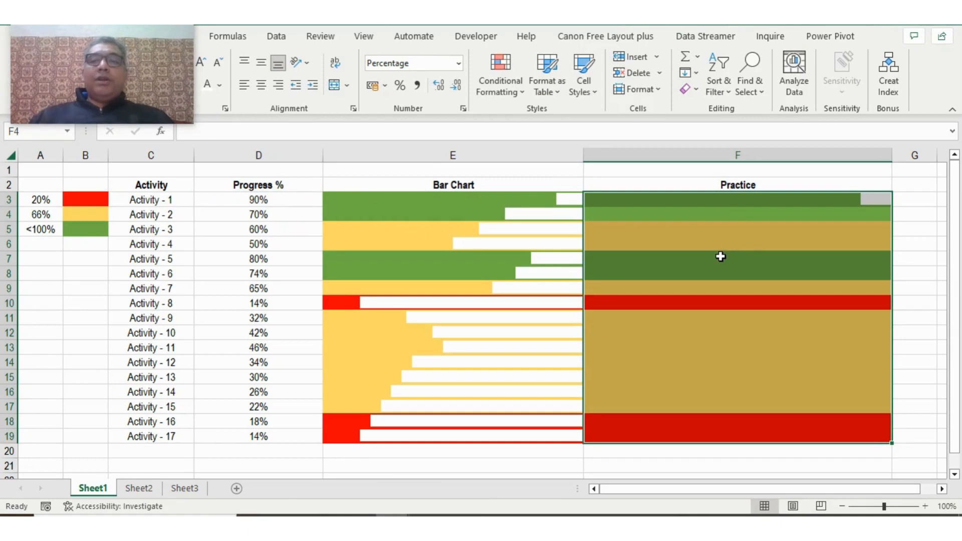
- Fill the formula from F3 down the Practice column through F19
{"action": "left_click", "coordinate": [727, 201]}
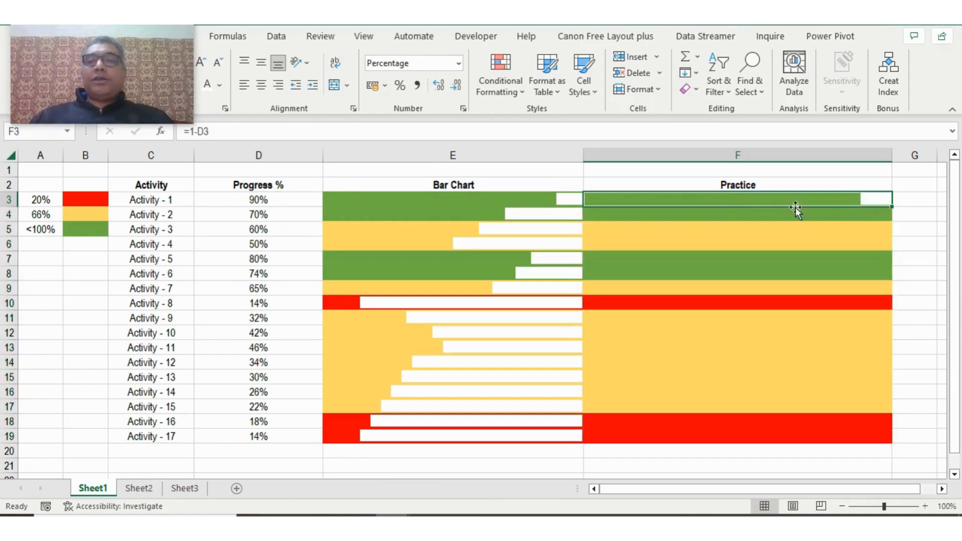
{"action": "double_click", "coordinate": [892, 206]}
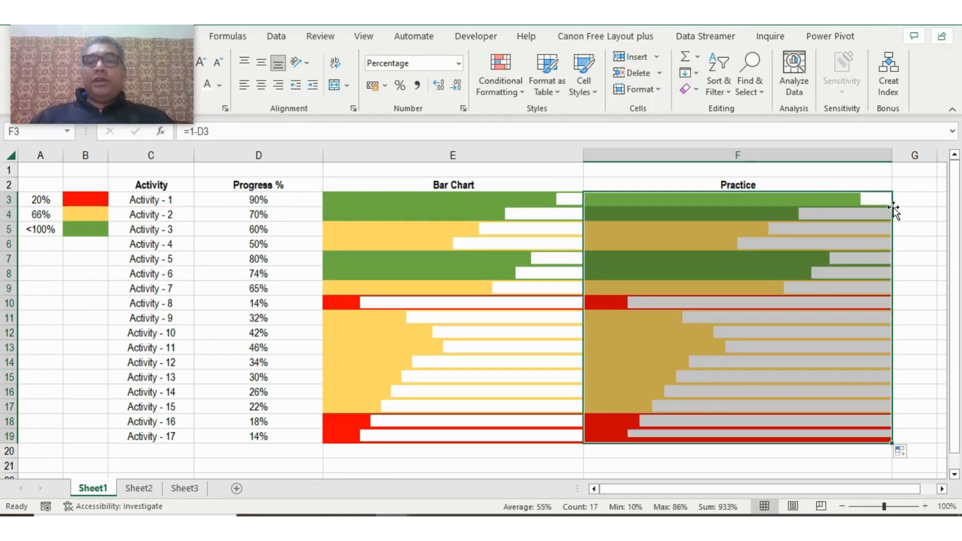